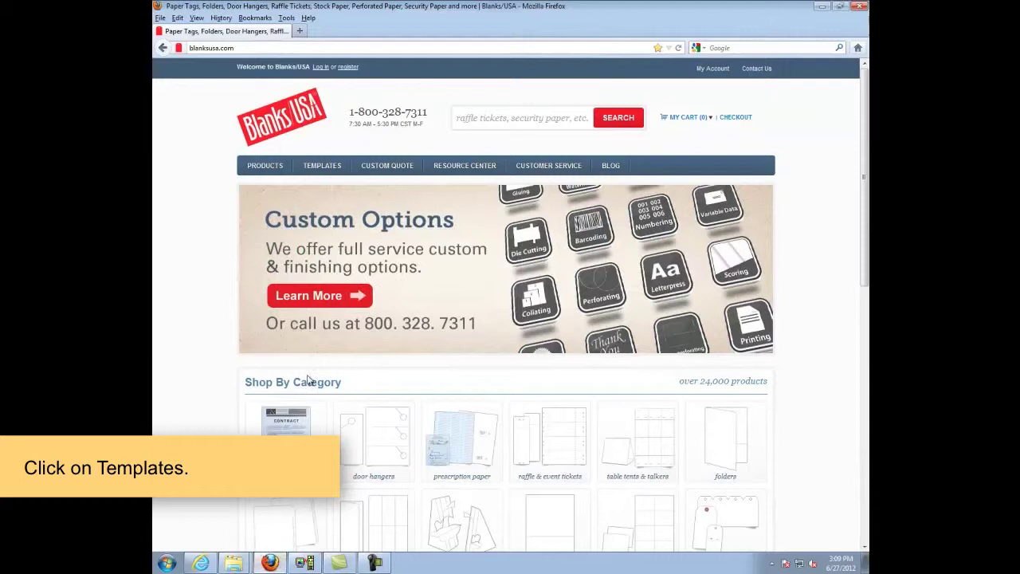
Step: Download the Publisher file of Blanks/USA's 5.5" x 4.25" Postcard #3, 8-up on 11" x 17" template
{"action": "left_click", "coordinate": [326, 169]}
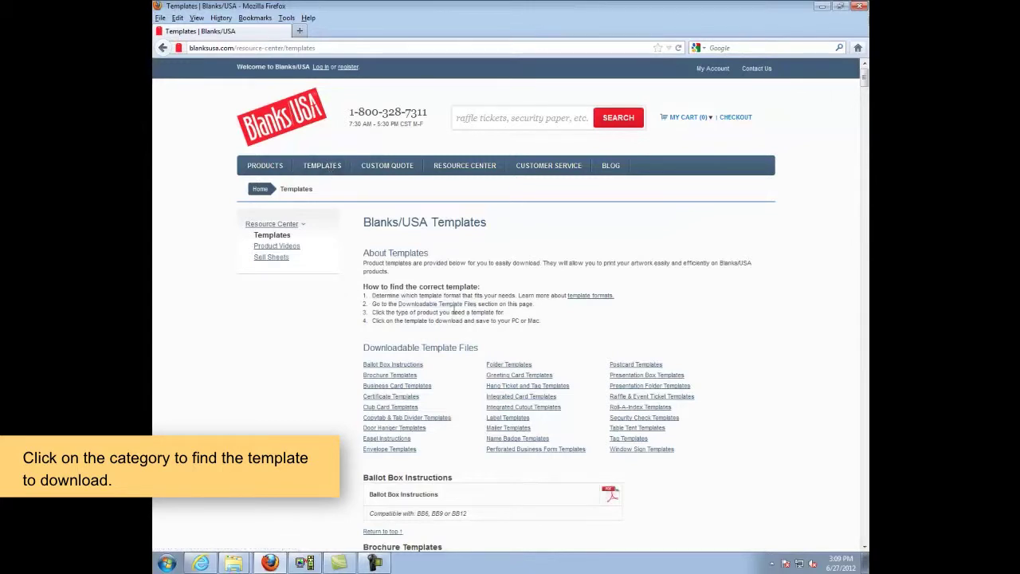
{"action": "left_click", "coordinate": [624, 366]}
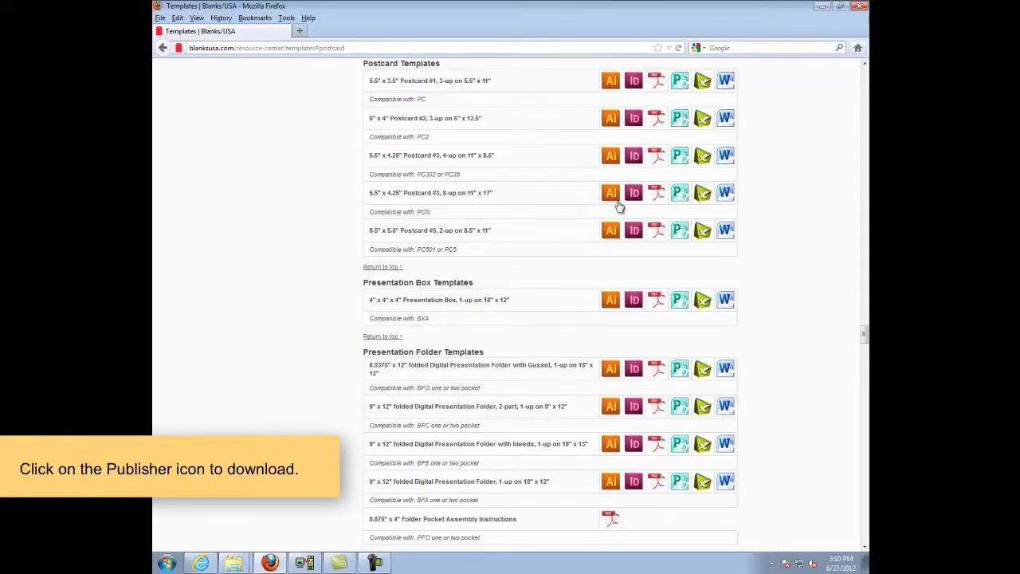
{"action": "left_click", "coordinate": [682, 197]}
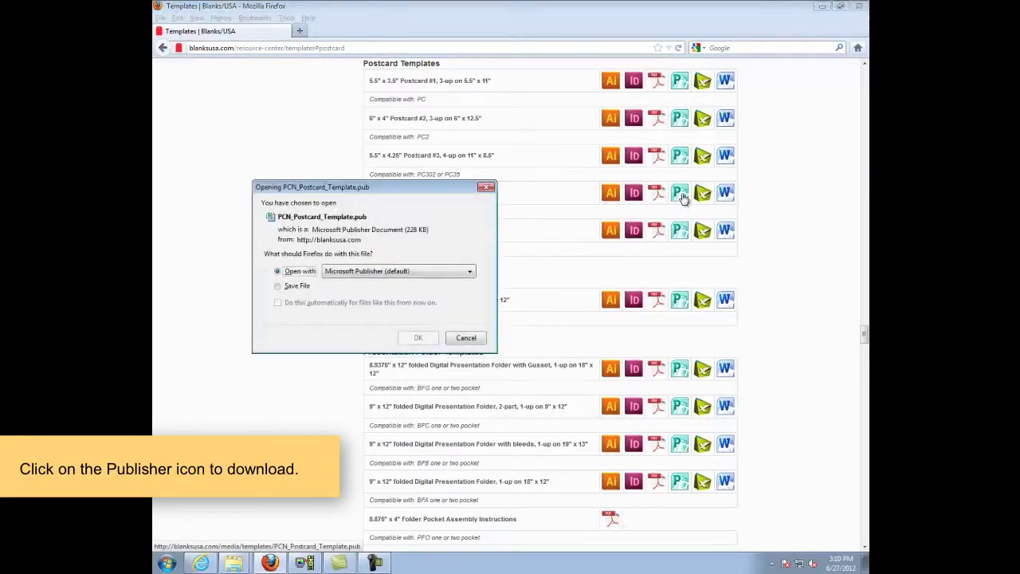
{"action": "left_click", "coordinate": [287, 286]}
{"action": "left_click", "coordinate": [411, 342]}
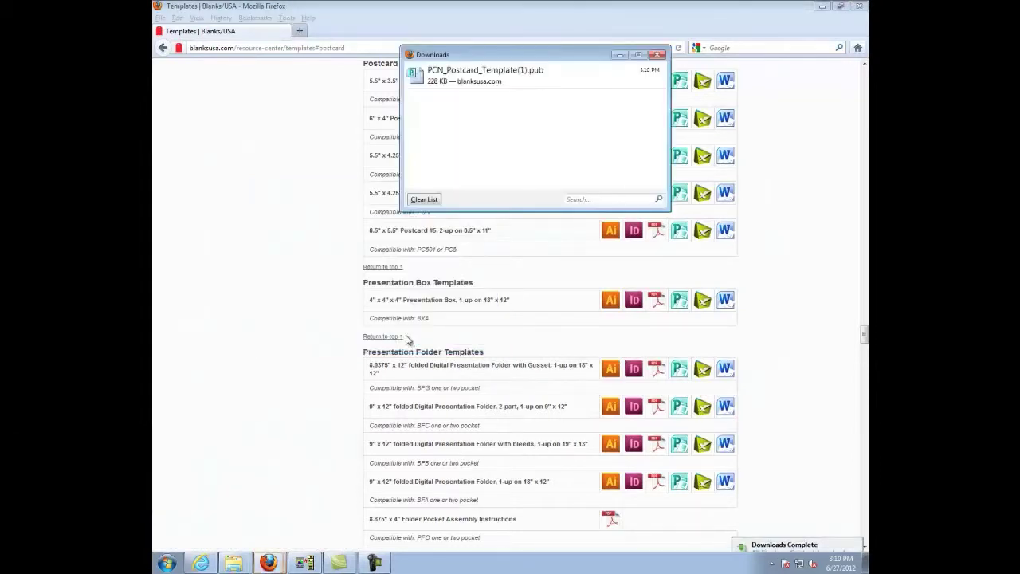
{"action": "left_click", "coordinate": [658, 55]}
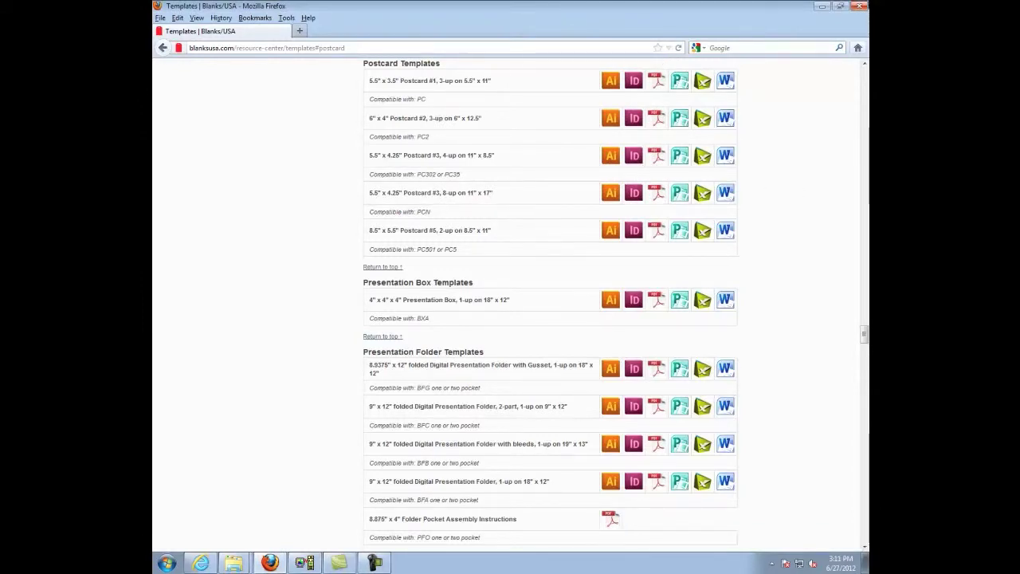
Step: Close Firefox and start Publisher 2010 from Start > All Programs > Microsoft Office
{"action": "left_click", "coordinate": [861, 6]}
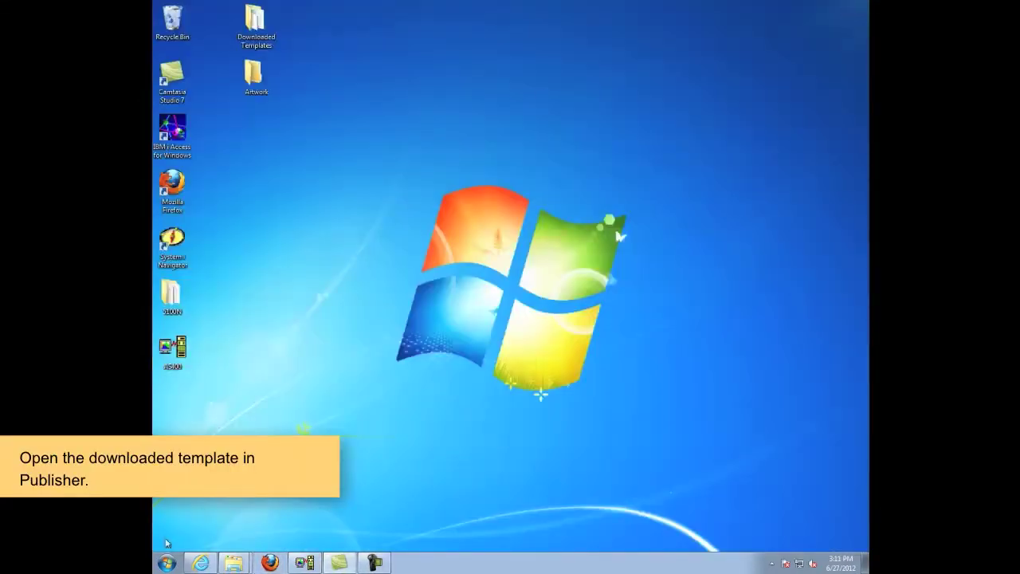
{"action": "left_click", "coordinate": [166, 563]}
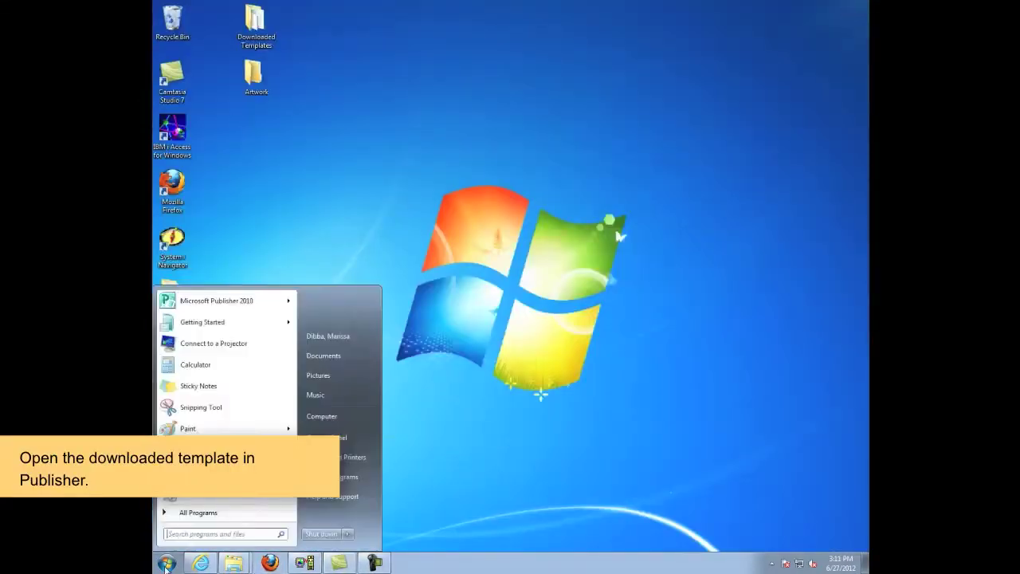
{"action": "left_click", "coordinate": [197, 513]}
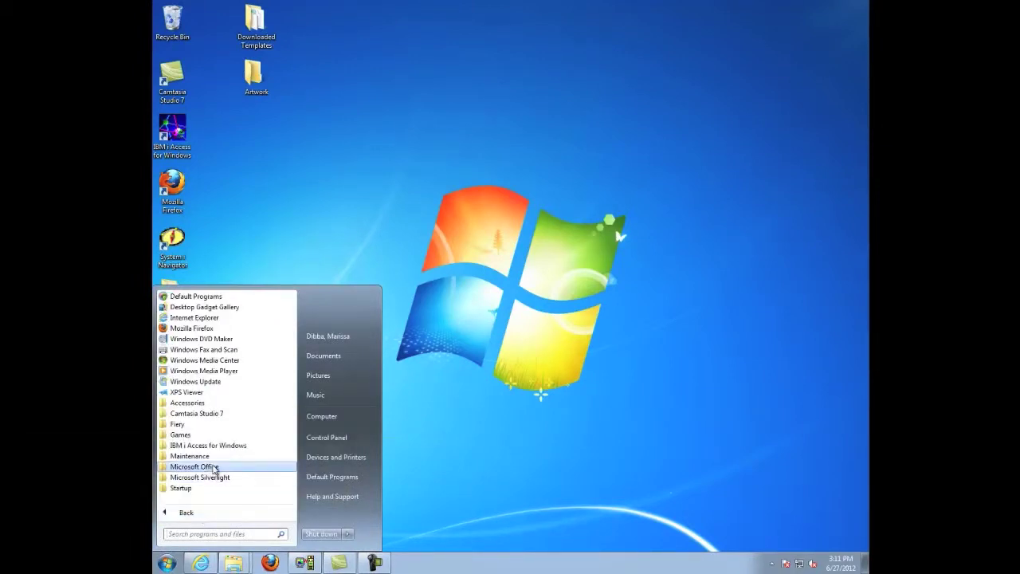
{"action": "left_click", "coordinate": [211, 467]}
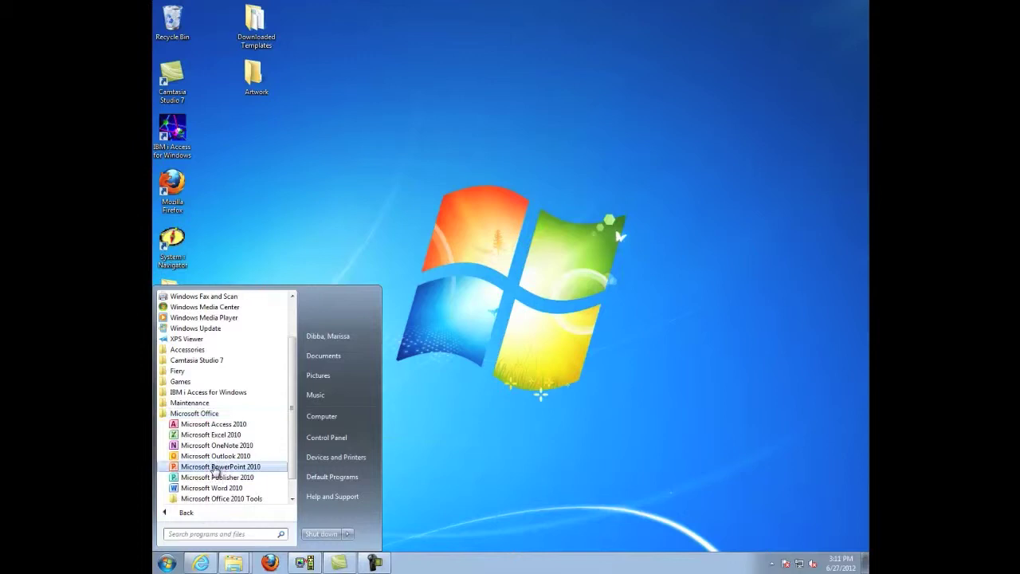
{"action": "left_click", "coordinate": [214, 476]}
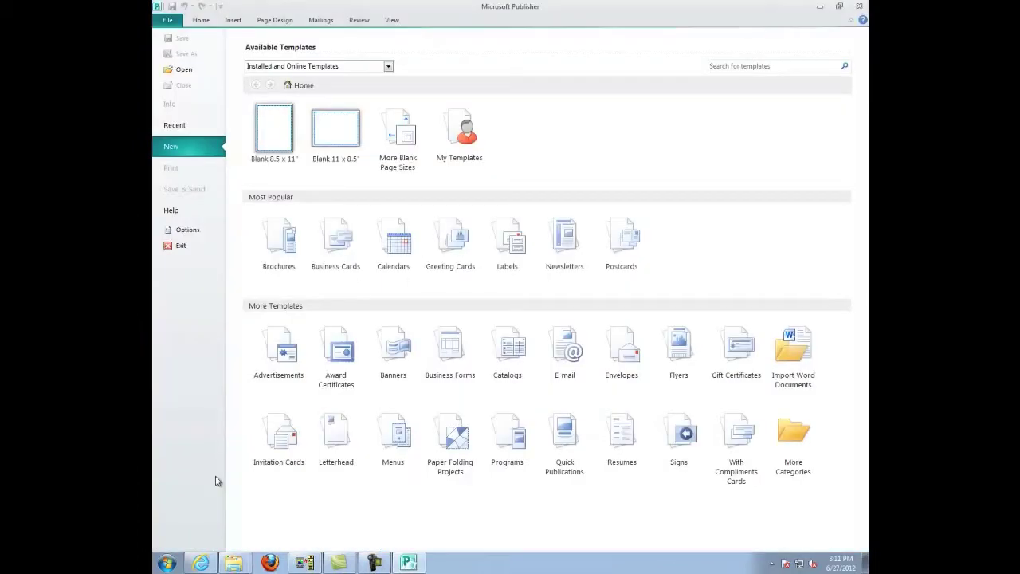
Step: Open PCN_Postcard_Template from the Downloaded Templates folder
{"action": "double_click", "coordinate": [283, 150]}
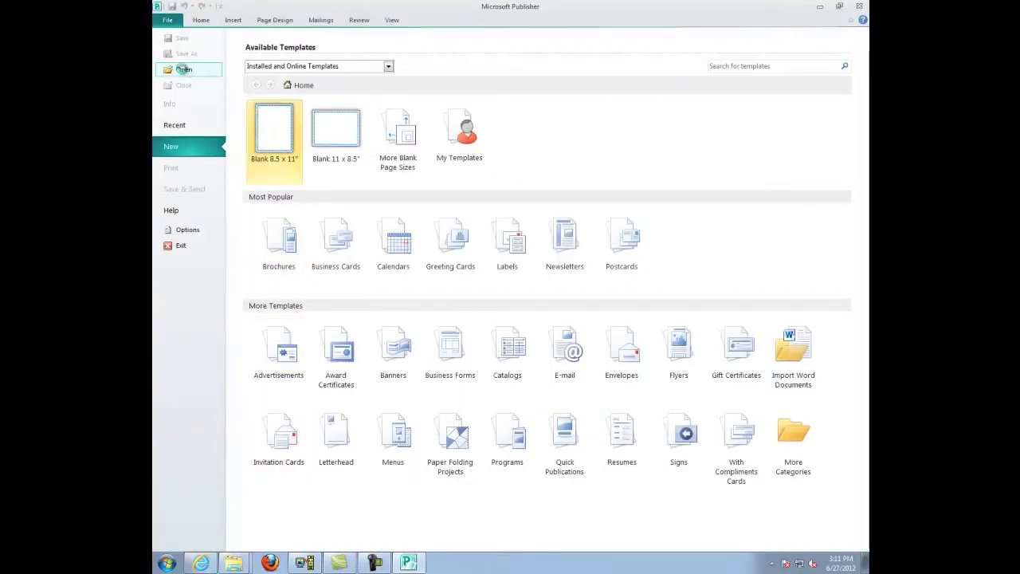
{"action": "key", "text": "ctrl+o"}
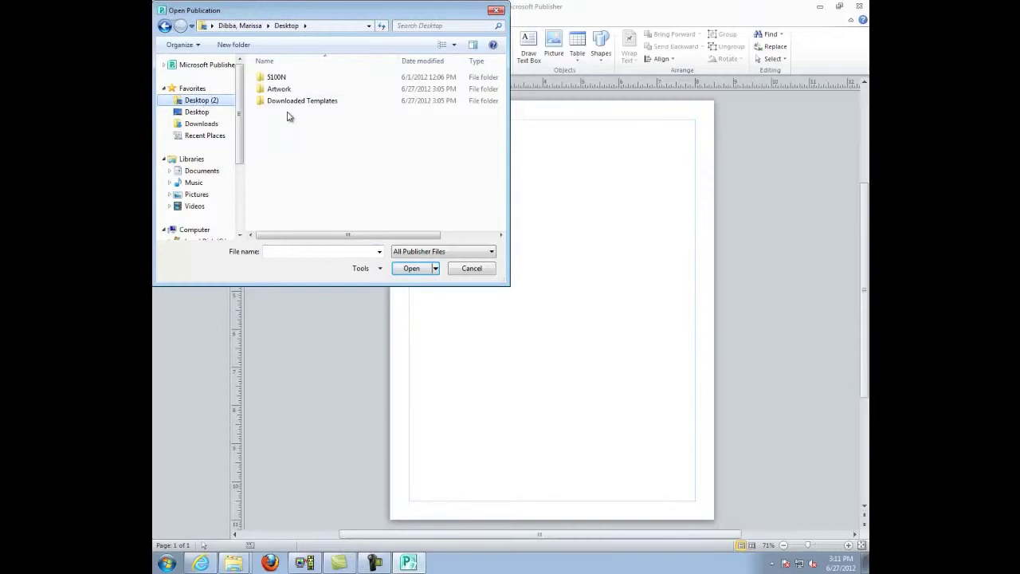
{"action": "double_click", "coordinate": [297, 101]}
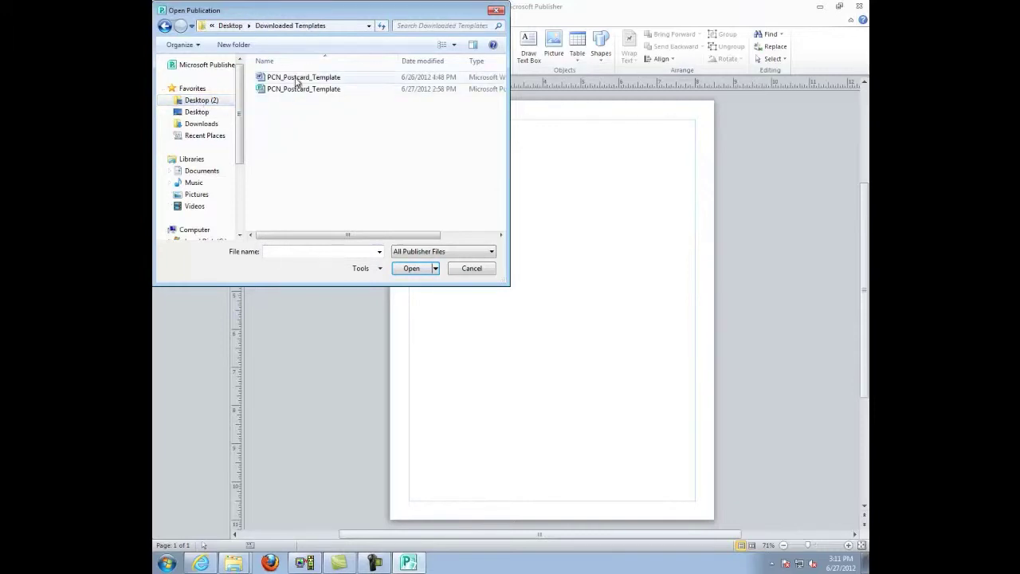
{"action": "left_click", "coordinate": [297, 90]}
{"action": "left_click", "coordinate": [425, 271]}
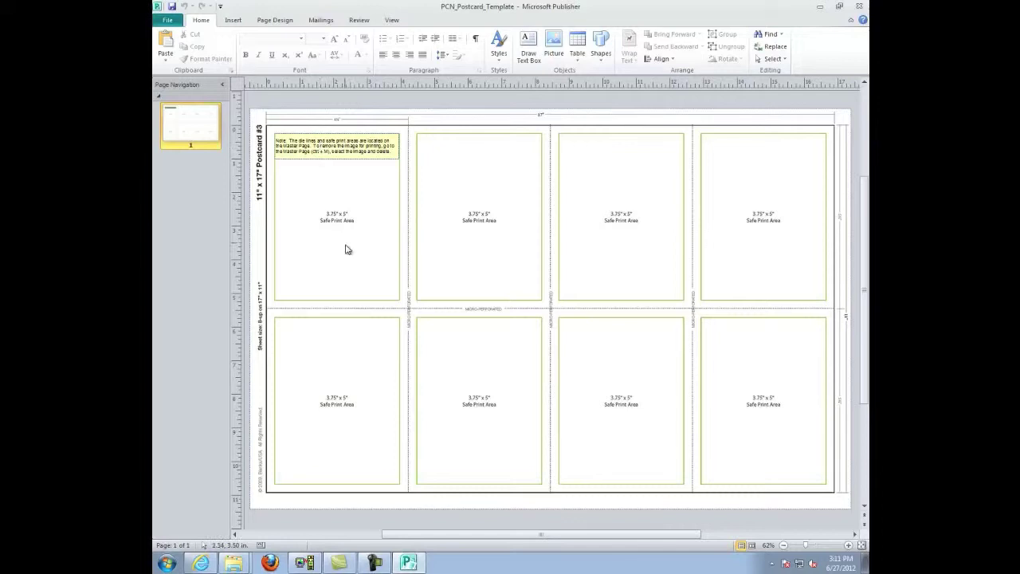
Step: Insert the Postcard_Front picture from the Artwork folder and fit it into the lower-left panel
{"action": "left_click", "coordinate": [234, 20]}
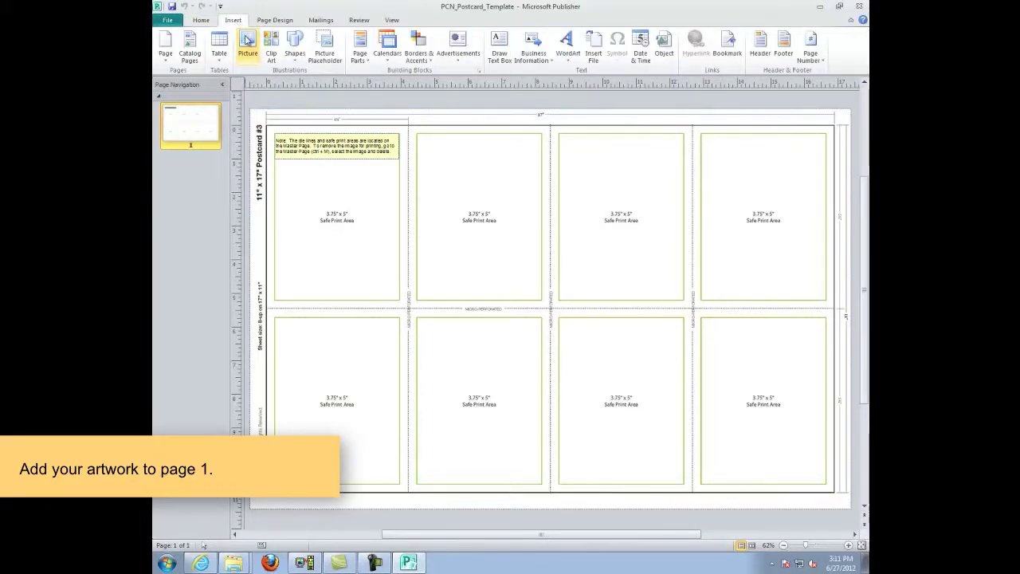
{"action": "left_click", "coordinate": [248, 44]}
{"action": "double_click", "coordinate": [283, 89]}
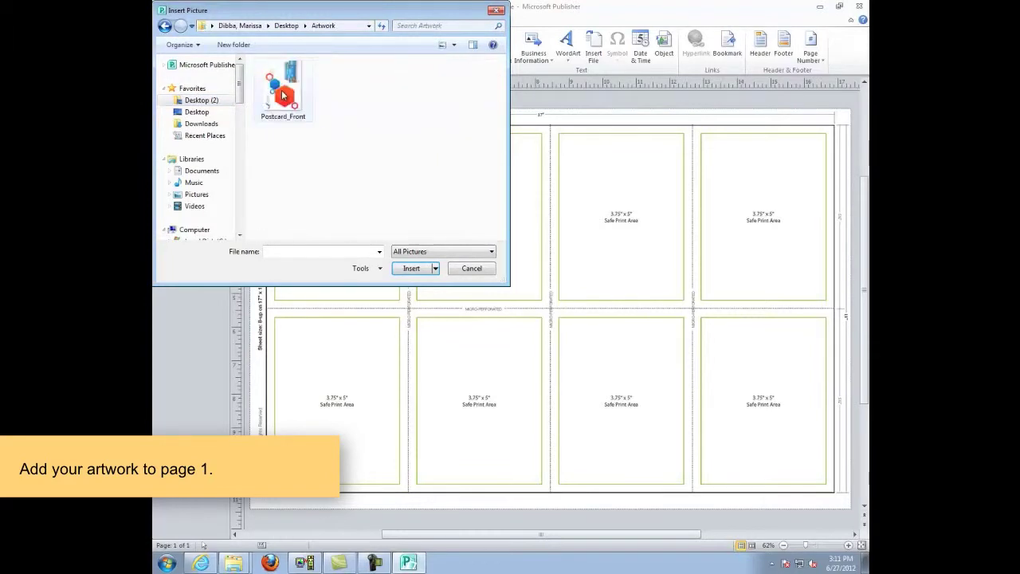
{"action": "left_click", "coordinate": [283, 88]}
{"action": "left_click", "coordinate": [417, 270]}
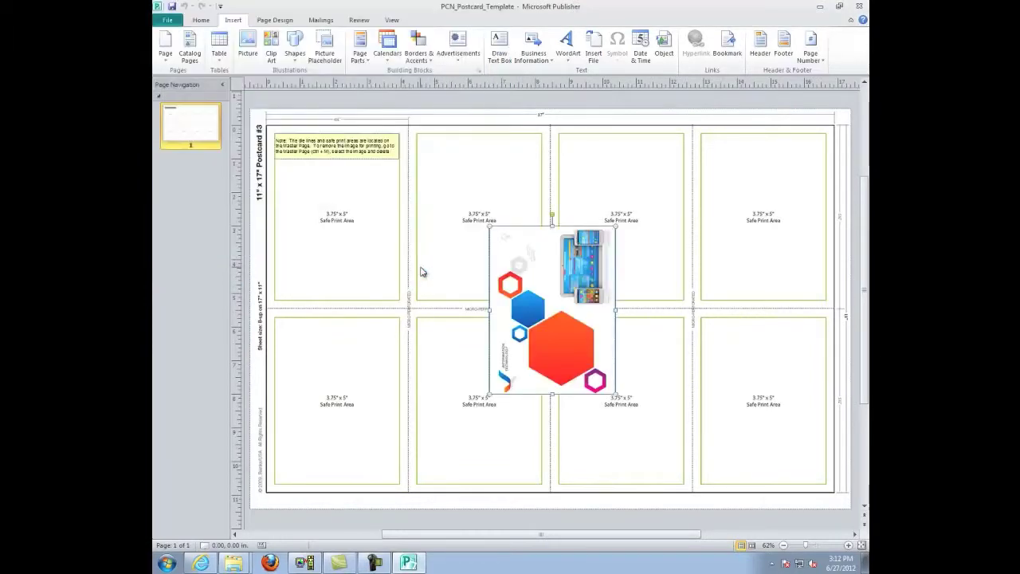
{"action": "left_click_drag", "start_coordinate": [532, 261], "coordinate": [316, 349]}
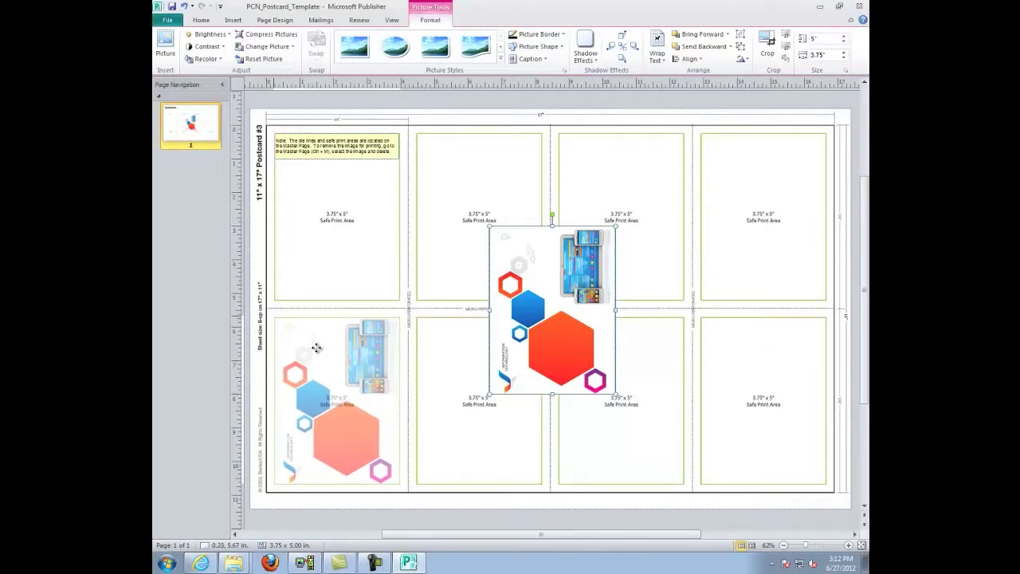
{"action": "left_click_drag", "start_coordinate": [317, 349], "coordinate": [317, 351]}
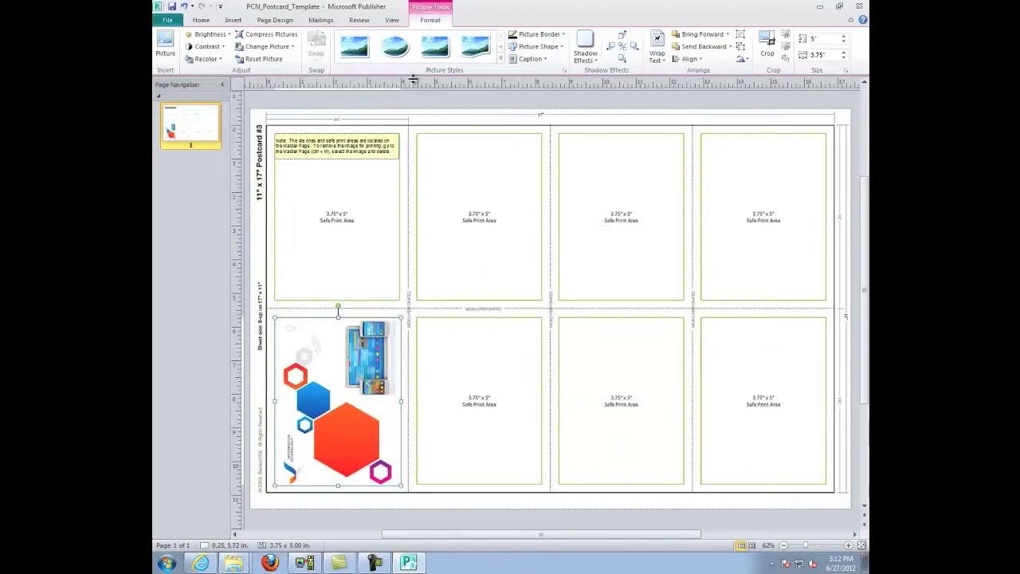
{"action": "left_click", "coordinate": [414, 104]}
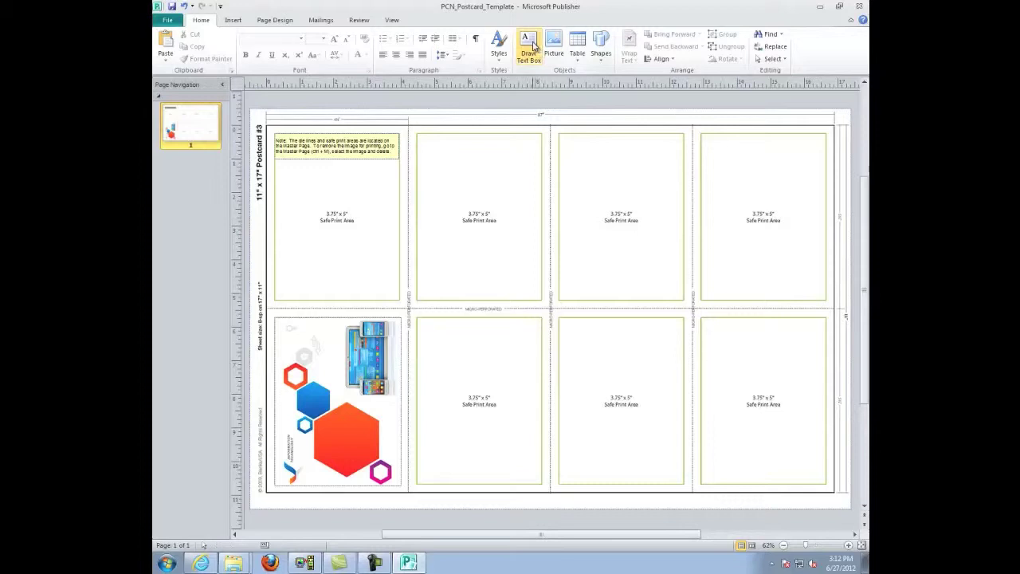
Step: Draw a text box and fit it over the orange hexagon
{"action": "left_click", "coordinate": [532, 45]}
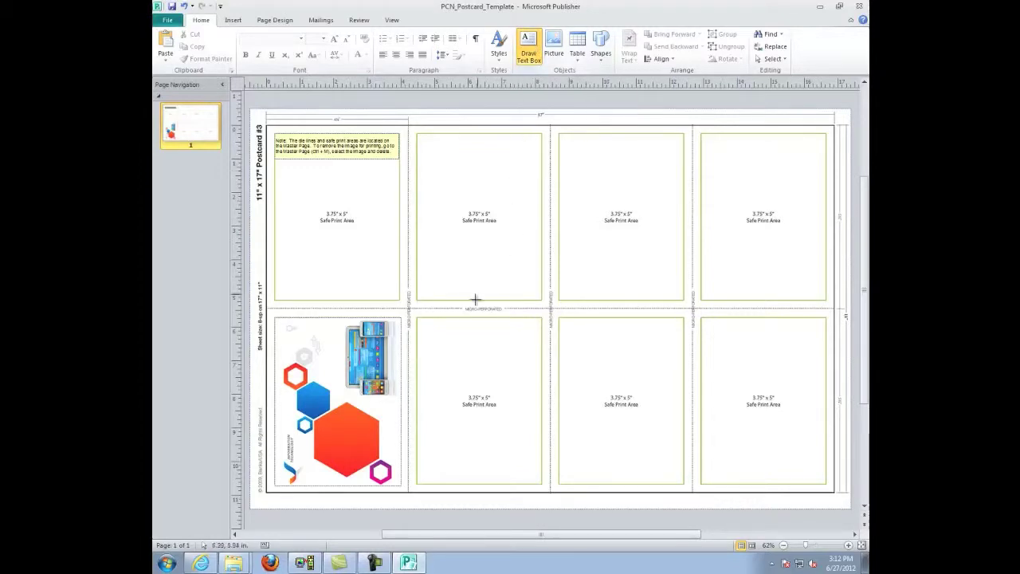
{"action": "left_click_drag", "start_coordinate": [445, 335], "coordinate": [533, 396]}
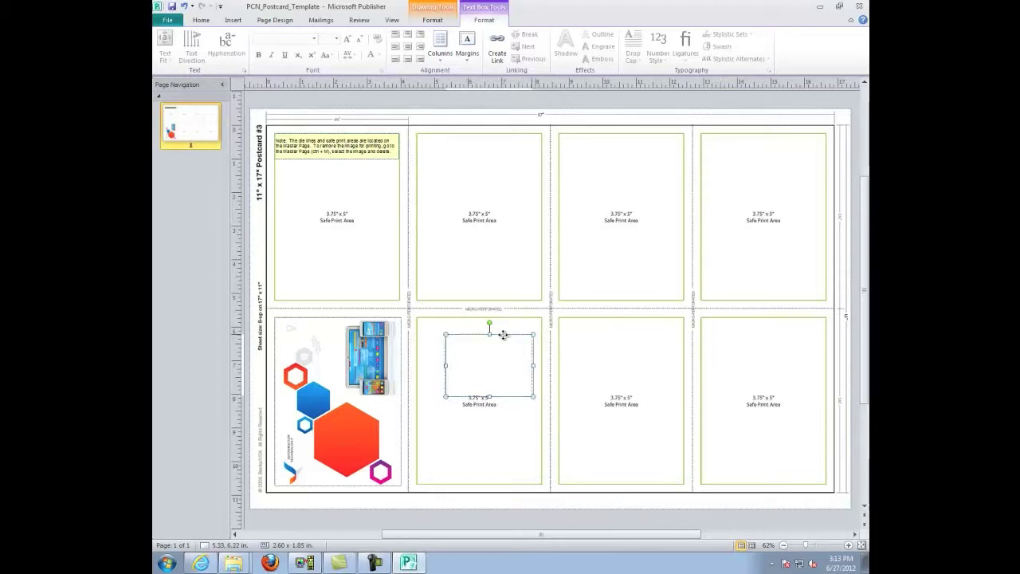
{"action": "left_click_drag", "start_coordinate": [504, 334], "coordinate": [385, 426]}
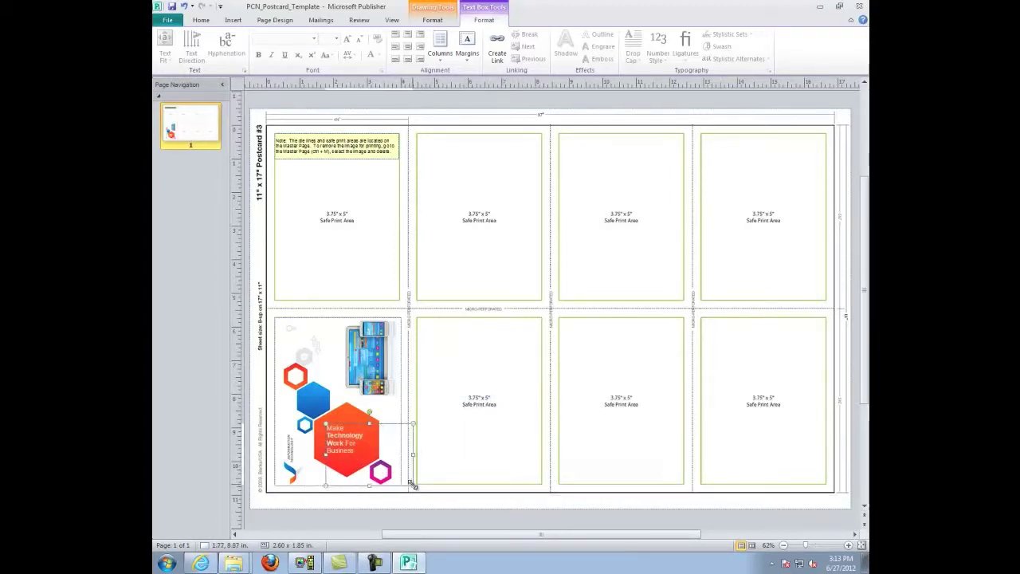
{"action": "left_click_drag", "start_coordinate": [414, 483], "coordinate": [381, 459]}
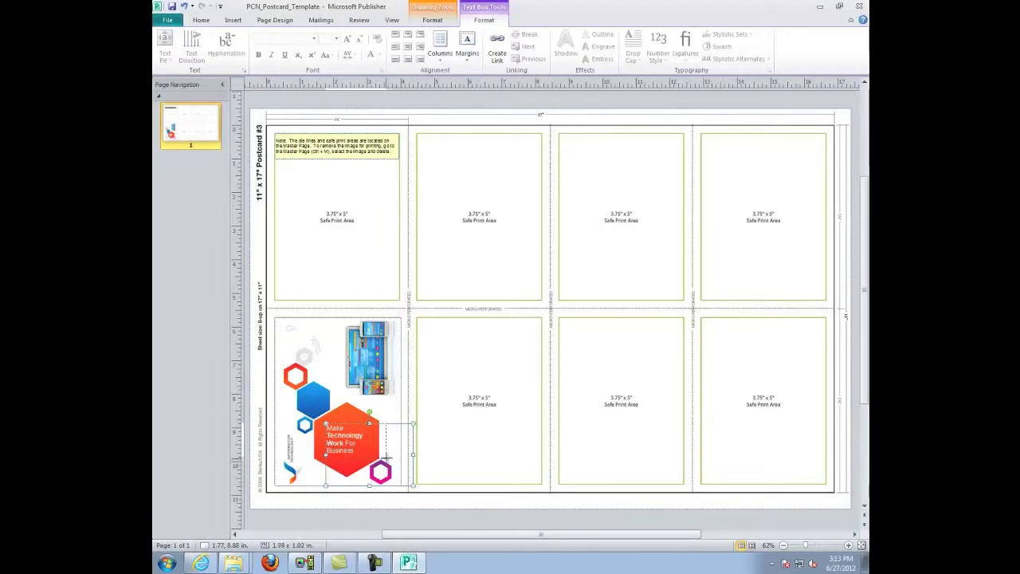
Step: Rotate the tagline text box to 270° in Format Text Box's Size settings and reposition it
{"action": "right_click", "coordinate": [335, 431]}
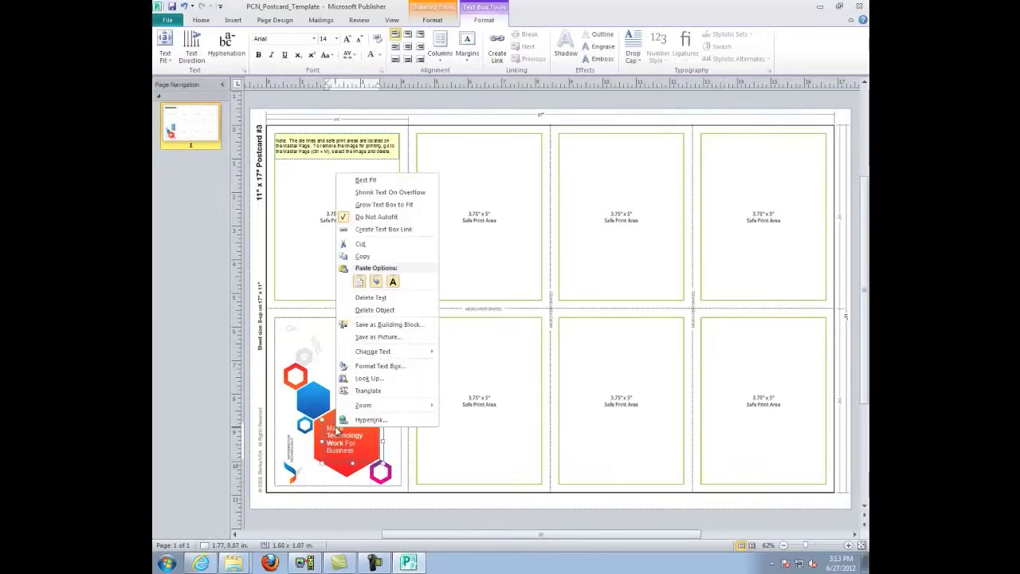
{"action": "left_click", "coordinate": [375, 367]}
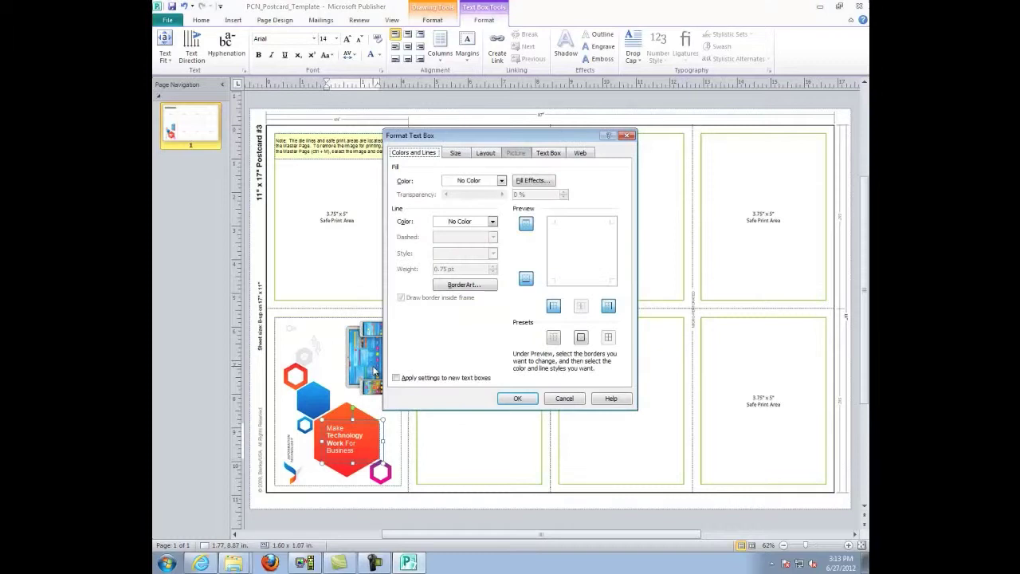
{"action": "left_click", "coordinate": [456, 153]}
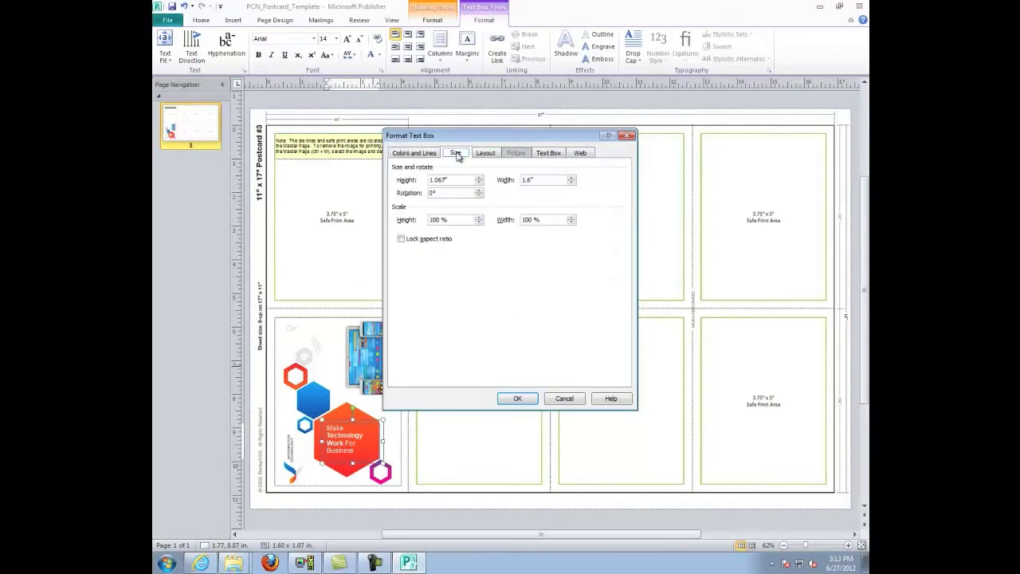
{"action": "double_click", "coordinate": [431, 194]}
{"action": "type", "text": "270"}
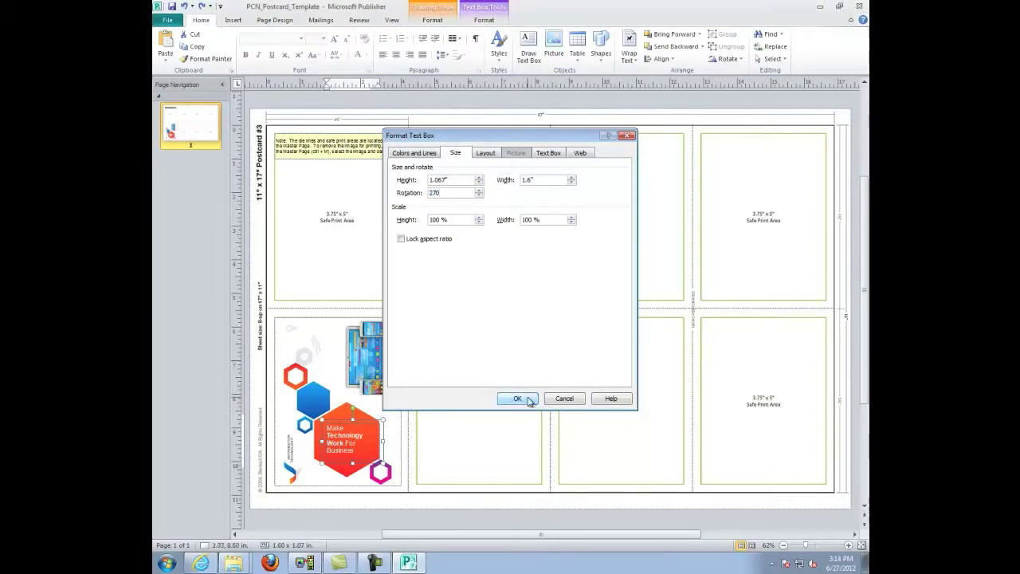
{"action": "left_click", "coordinate": [522, 398]}
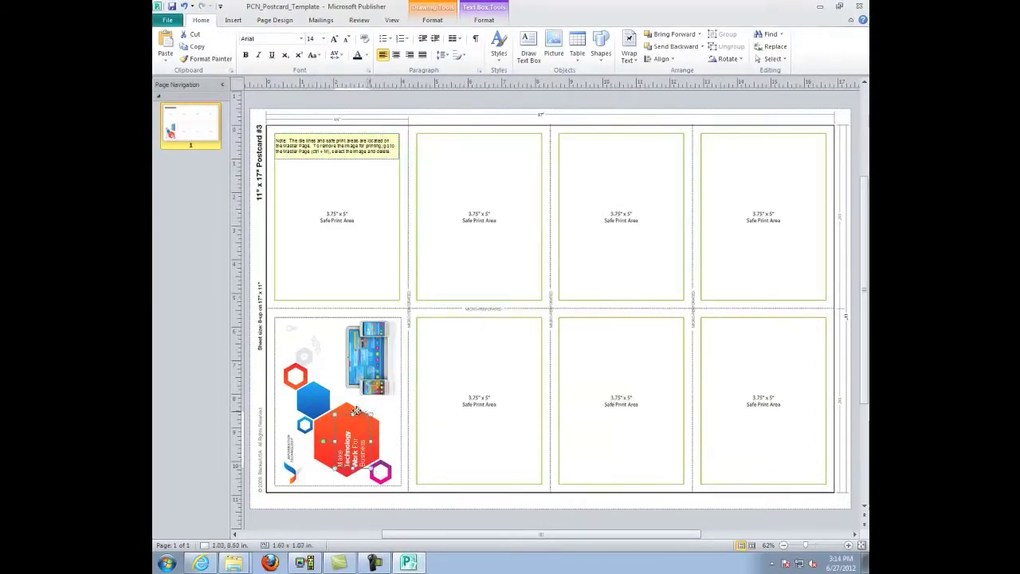
{"action": "left_click_drag", "start_coordinate": [360, 414], "coordinate": [357, 409]}
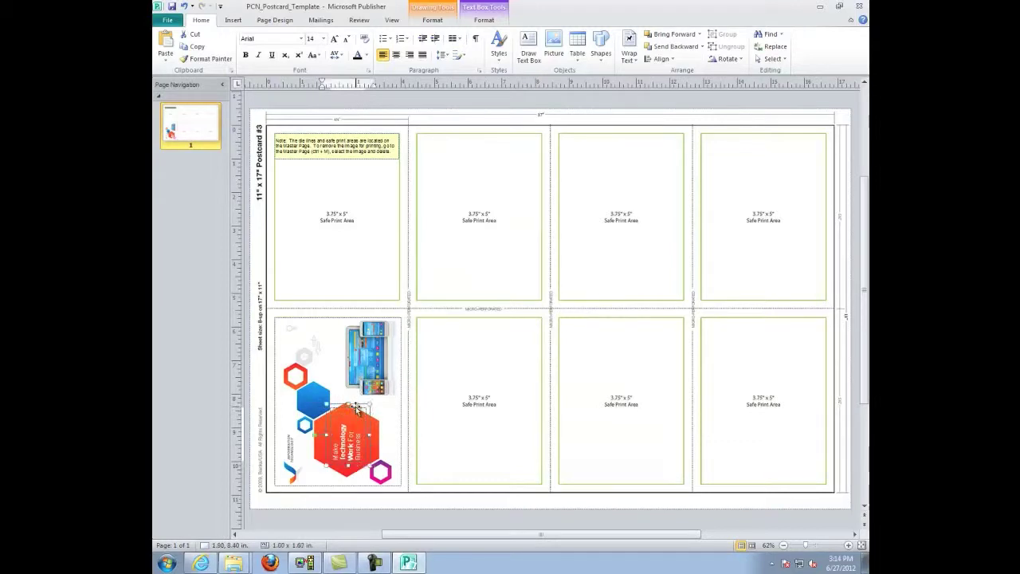
Step: Delete the yellow instructions note
{"action": "left_click", "coordinate": [436, 434]}
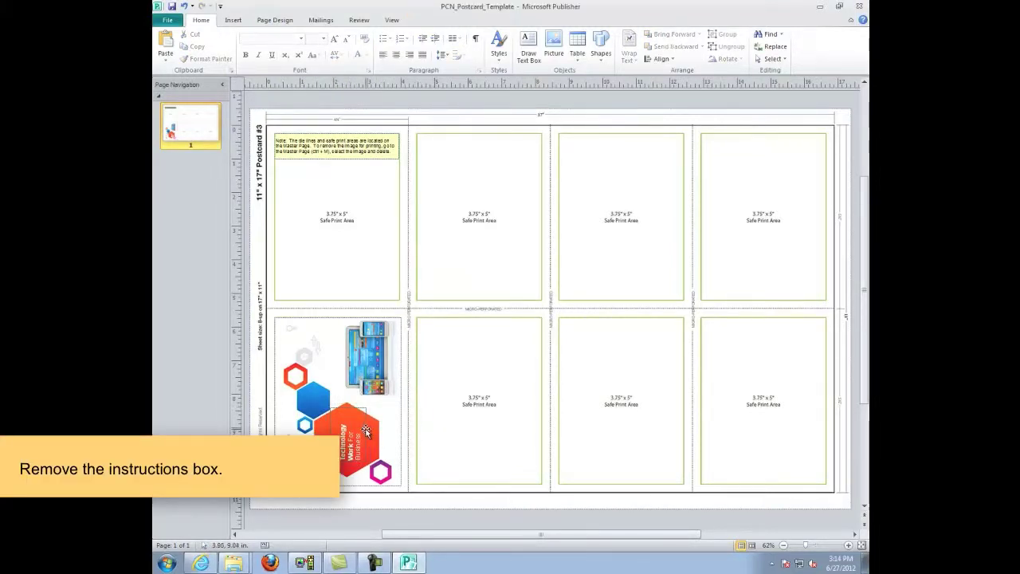
{"action": "left_click", "coordinate": [356, 134]}
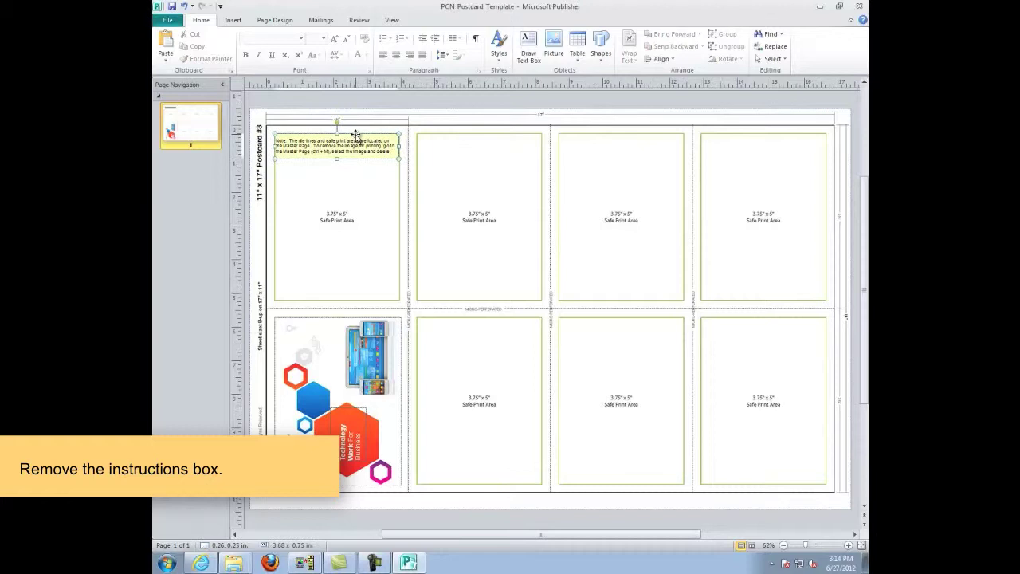
{"action": "key", "text": "Delete"}
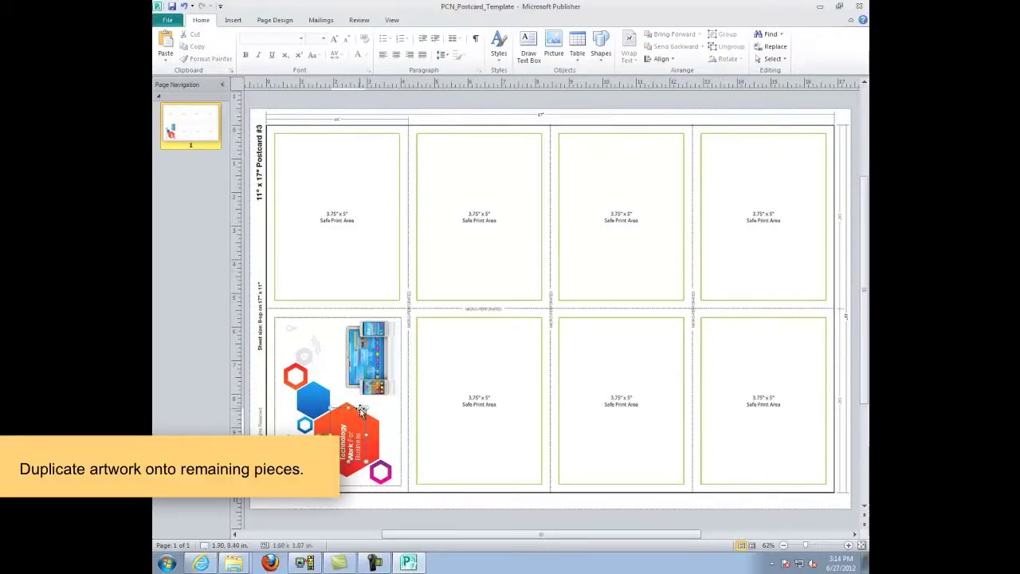
Step: Select all the postcard artwork pieces and group them into one object
{"action": "key", "text": "ctrl+a"}
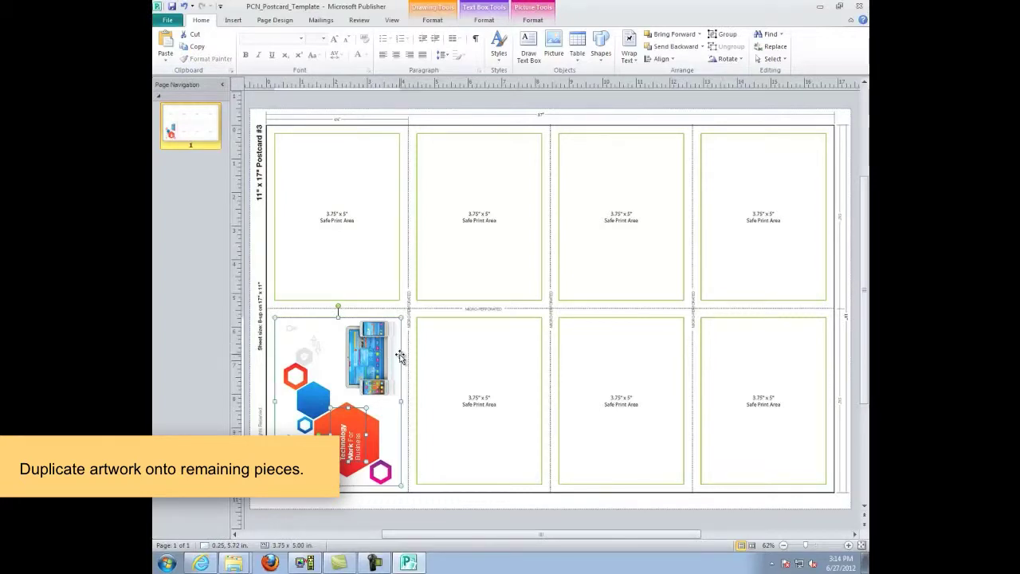
{"action": "right_click", "coordinate": [400, 357]}
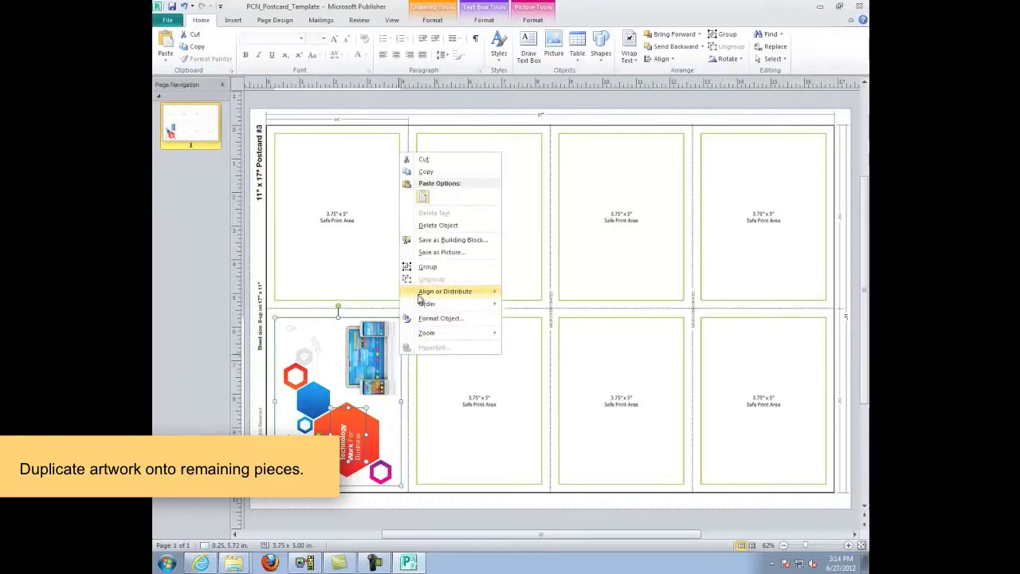
{"action": "left_click", "coordinate": [428, 266]}
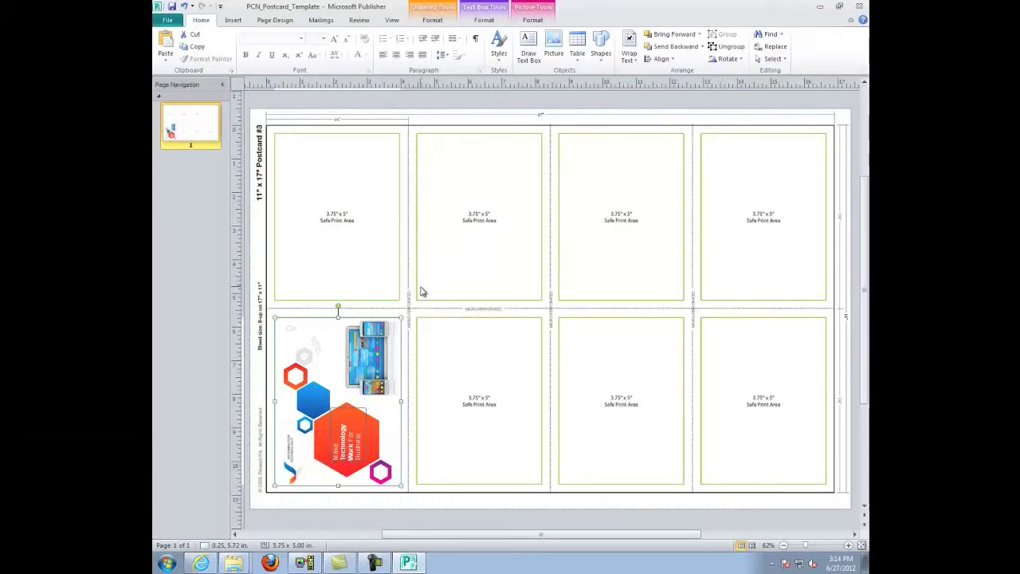
Step: Copy the grouped artwork and paste it into the top-left postcard slot
{"action": "right_click", "coordinate": [377, 329]}
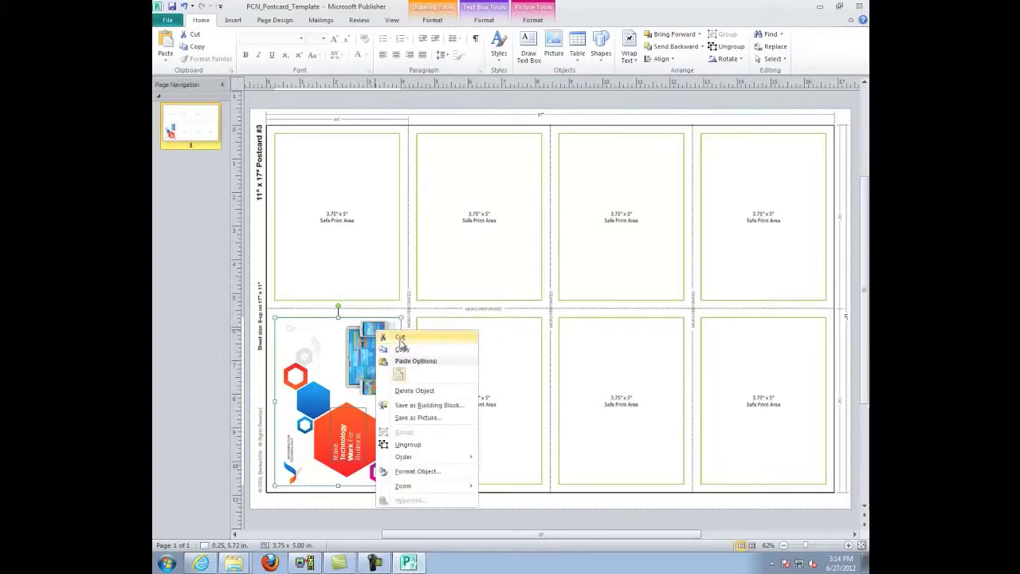
{"action": "left_click", "coordinate": [402, 349]}
{"action": "right_click", "coordinate": [374, 245]}
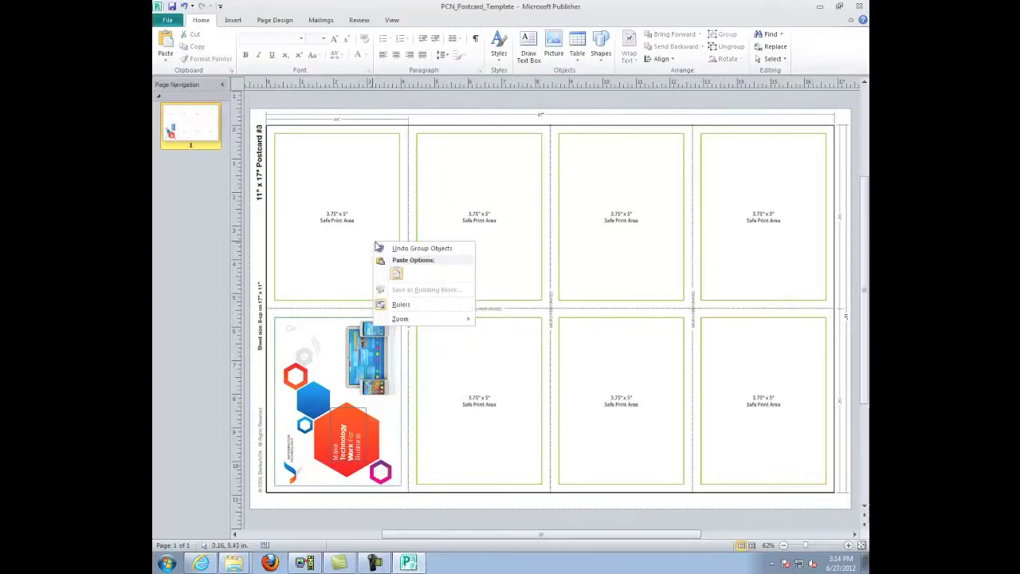
{"action": "left_click", "coordinate": [392, 270]}
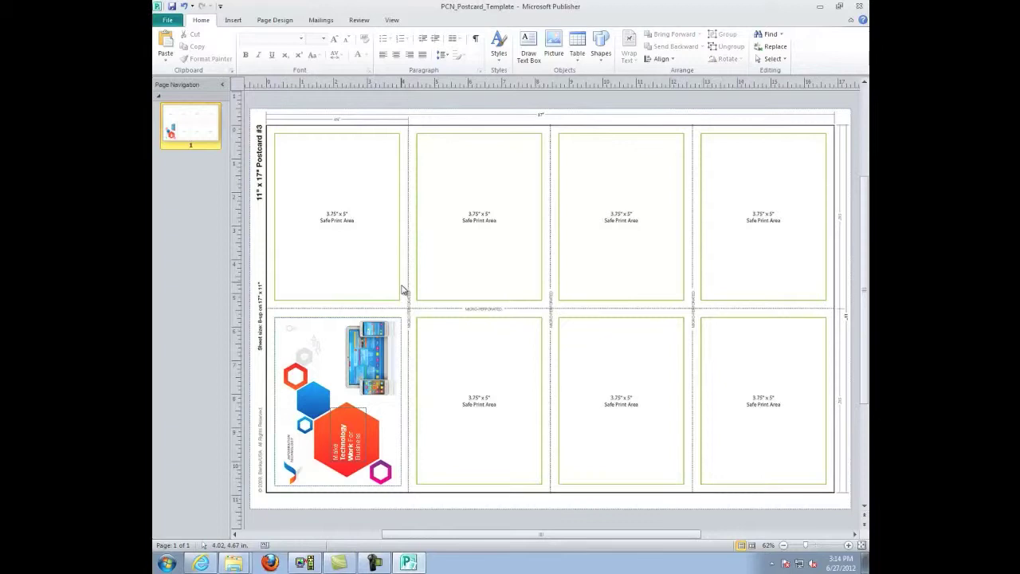
{"action": "left_click_drag", "start_coordinate": [413, 298], "coordinate": [314, 190]}
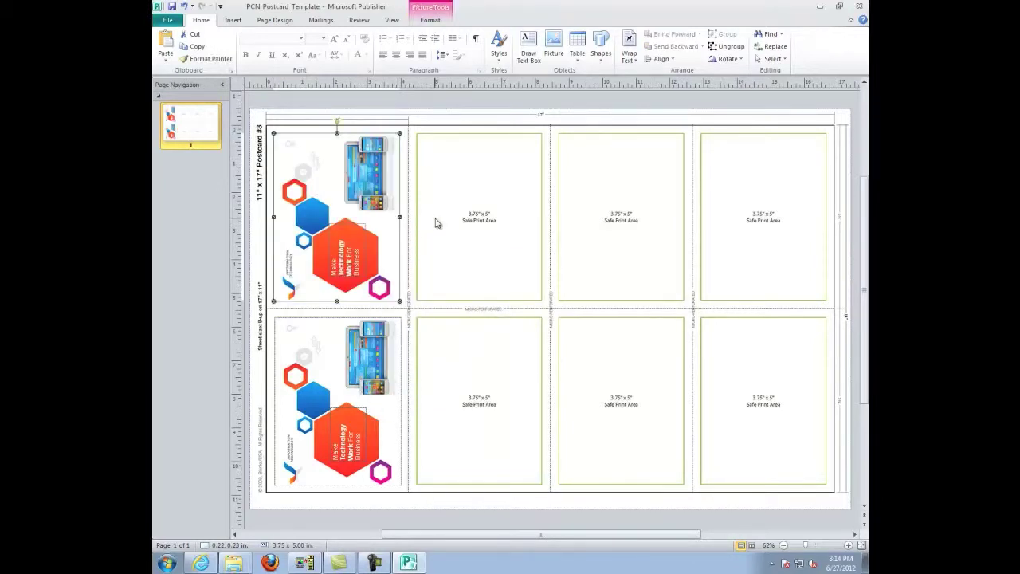
Step: Select both left-column postcards and nudge them slightly right and down
{"action": "left_click", "coordinate": [430, 231]}
{"action": "left_click", "coordinate": [374, 229]}
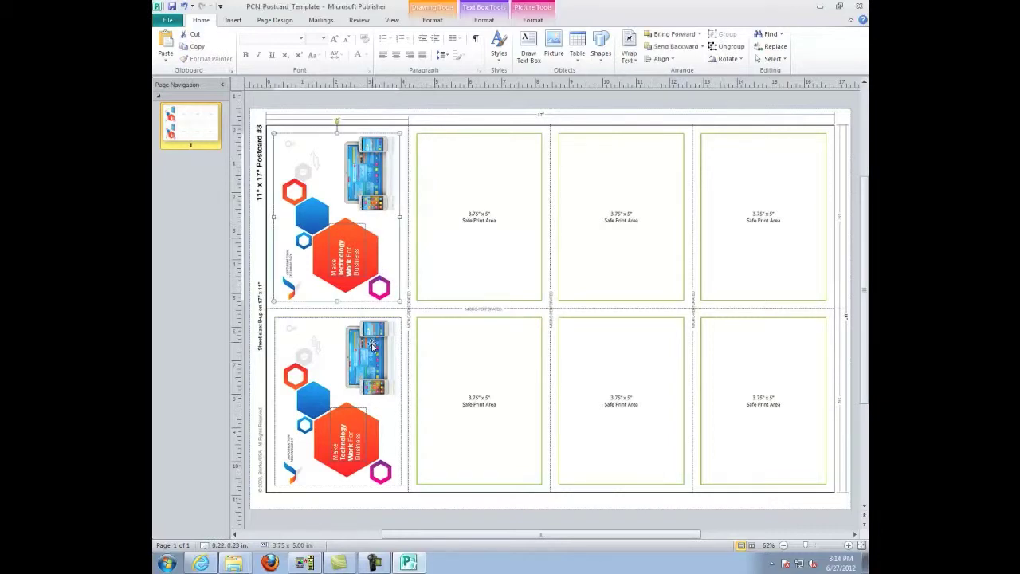
{"action": "left_click", "coordinate": [371, 346], "text": "shift"}
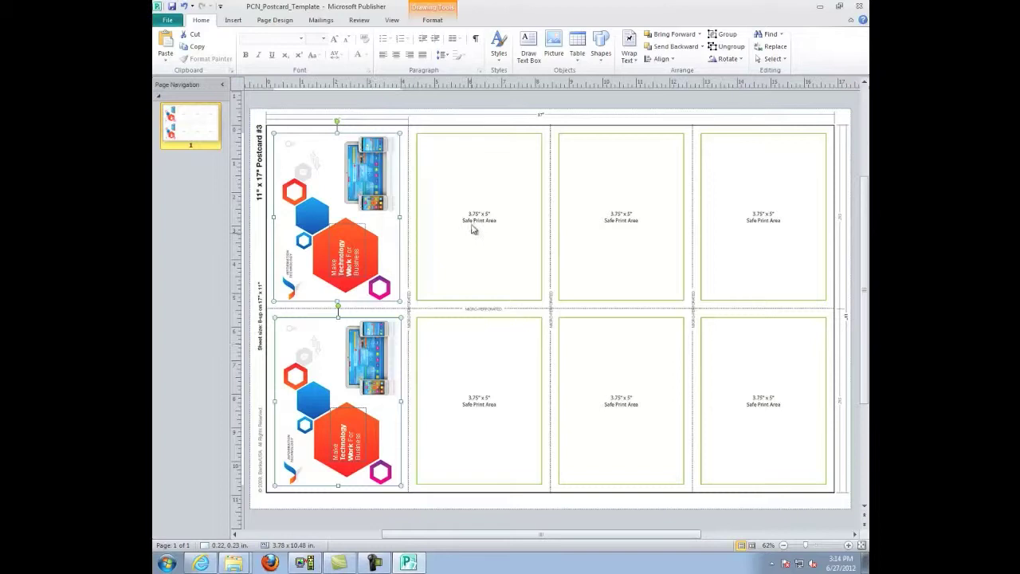
{"action": "key", "text": "Down"}
{"action": "key", "text": "Right"}
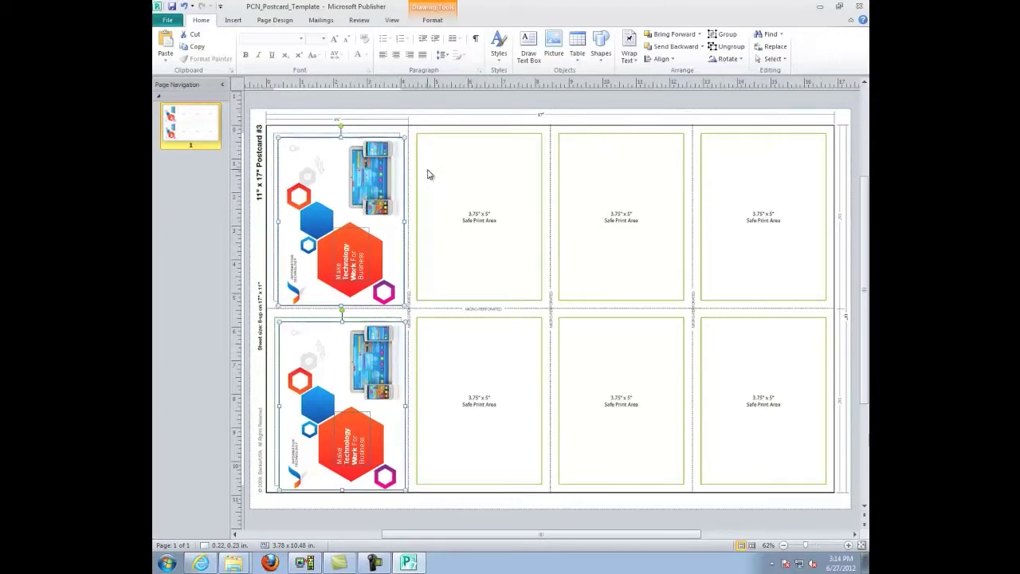
Step: Copy the two left-column postcards into the second column and align them
{"action": "left_click_drag", "start_coordinate": [366, 163], "coordinate": [483, 158]}
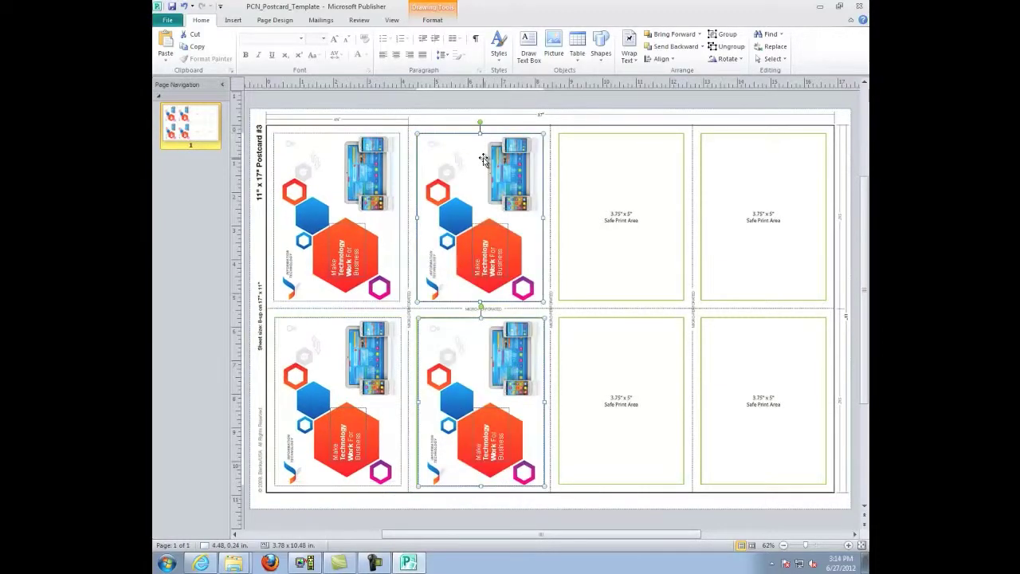
{"action": "left_click", "coordinate": [509, 106]}
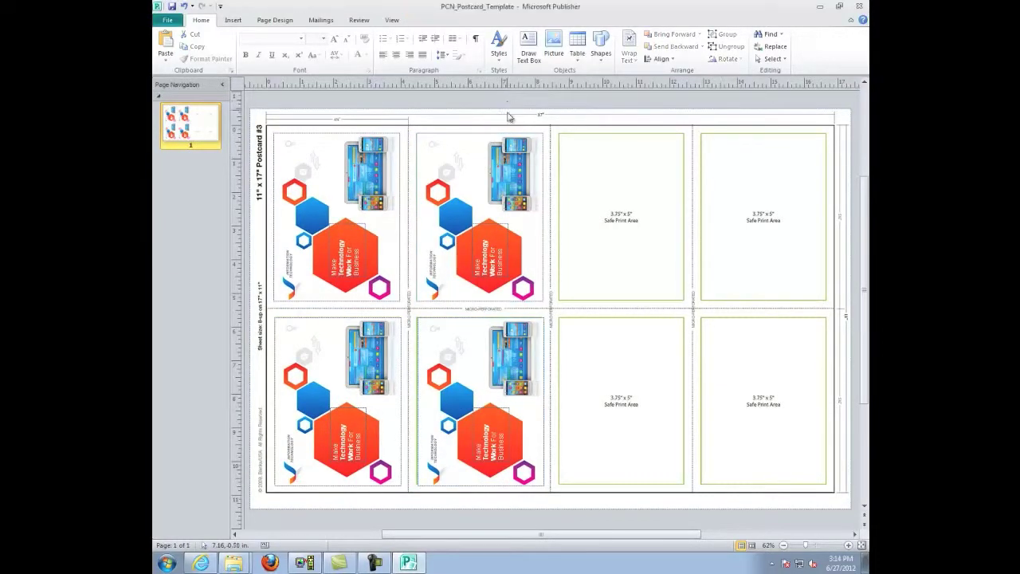
{"action": "left_click", "coordinate": [477, 333]}
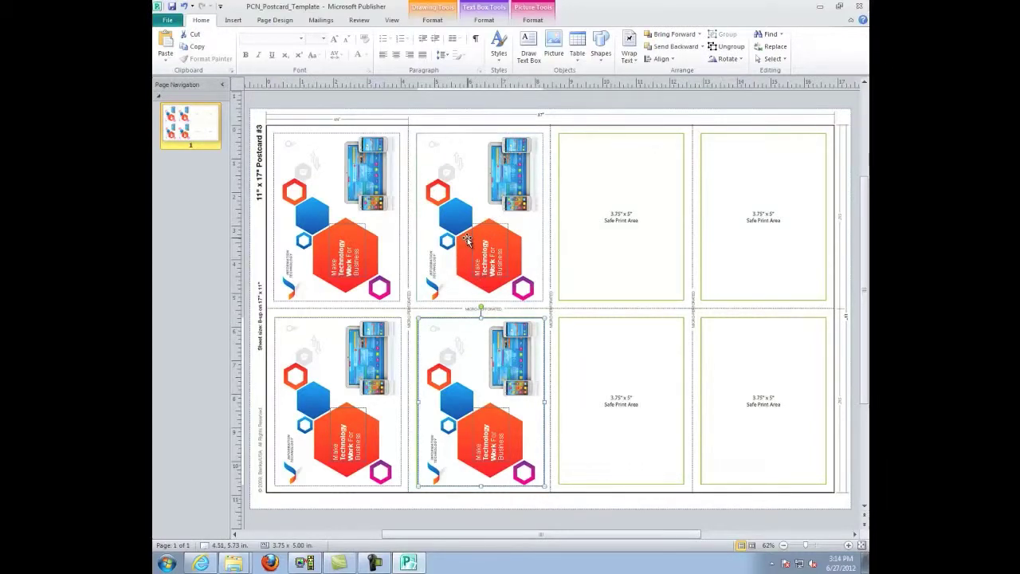
{"action": "left_click_drag", "start_coordinate": [524, 398], "coordinate": [522, 397]}
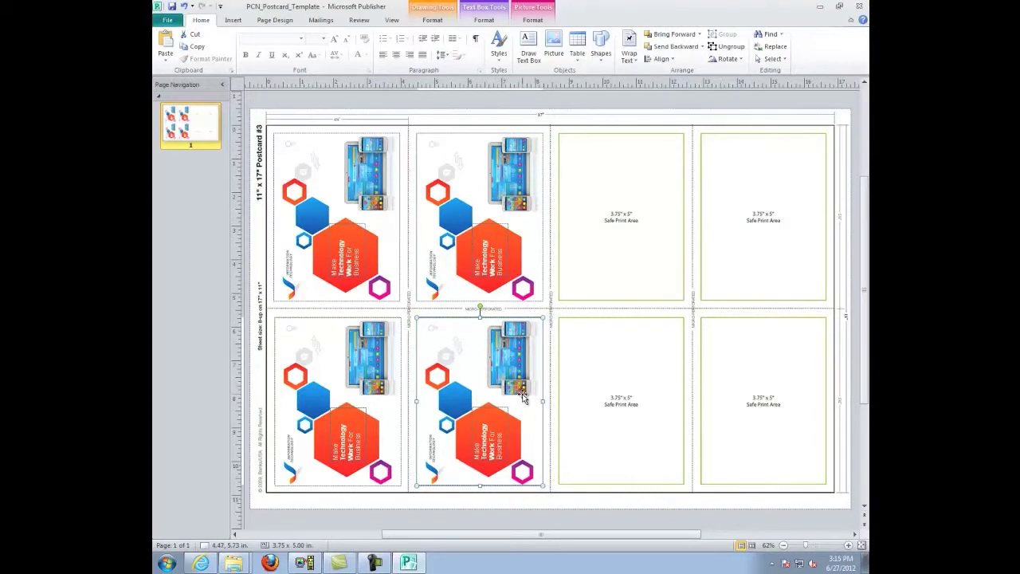
{"action": "left_click", "coordinate": [431, 147]}
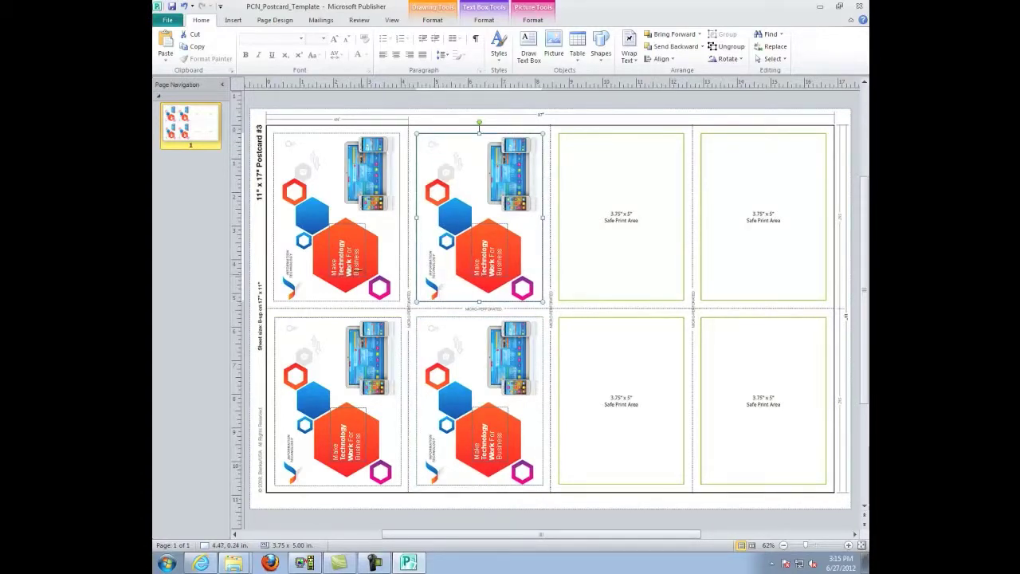
Step: Select the four filled postcards and copy them
{"action": "left_click", "coordinate": [357, 182]}
{"action": "left_click", "coordinate": [489, 185], "text": "shift"}
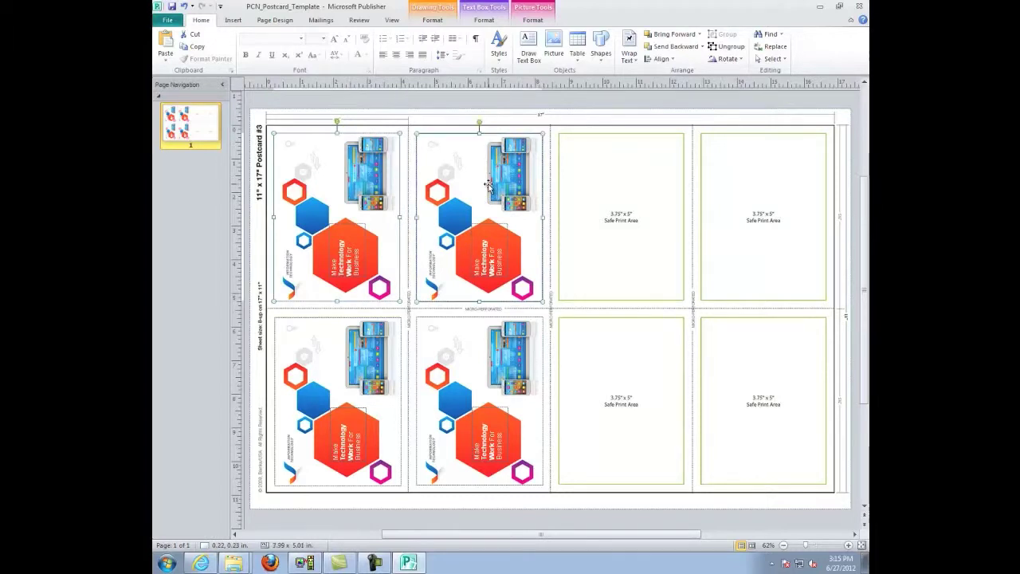
{"action": "left_click", "coordinate": [385, 335], "text": "shift"}
{"action": "left_click", "coordinate": [489, 334], "text": "shift"}
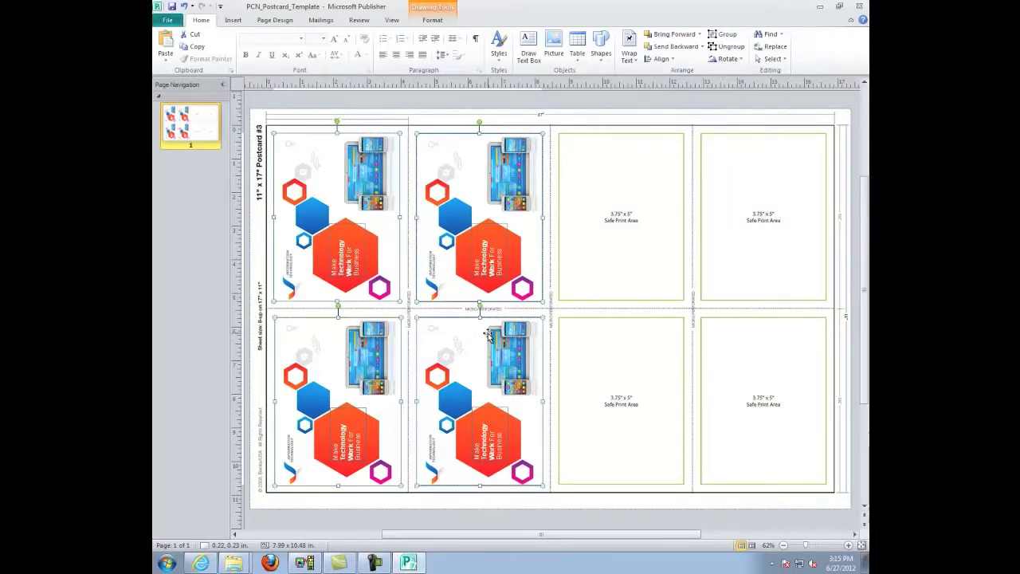
{"action": "right_click", "coordinate": [489, 335]}
{"action": "left_click", "coordinate": [514, 354]}
{"action": "left_click", "coordinate": [605, 223]}
Step: Paste the four postcards onto the empty right-hand cards
{"action": "right_click", "coordinate": [606, 223]}
{"action": "left_click", "coordinate": [638, 237]}
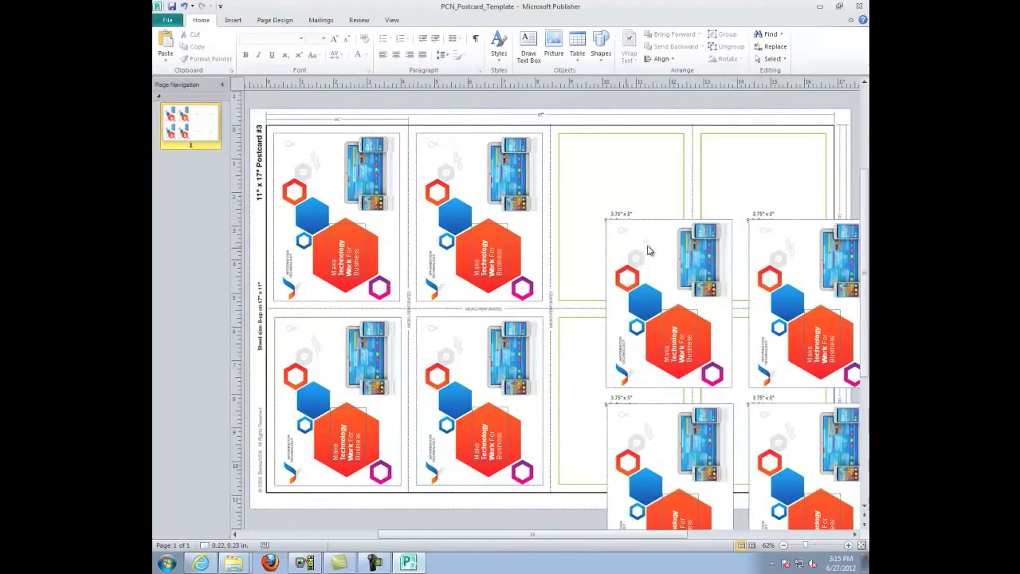
{"action": "left_click_drag", "start_coordinate": [635, 258], "coordinate": [607, 170]}
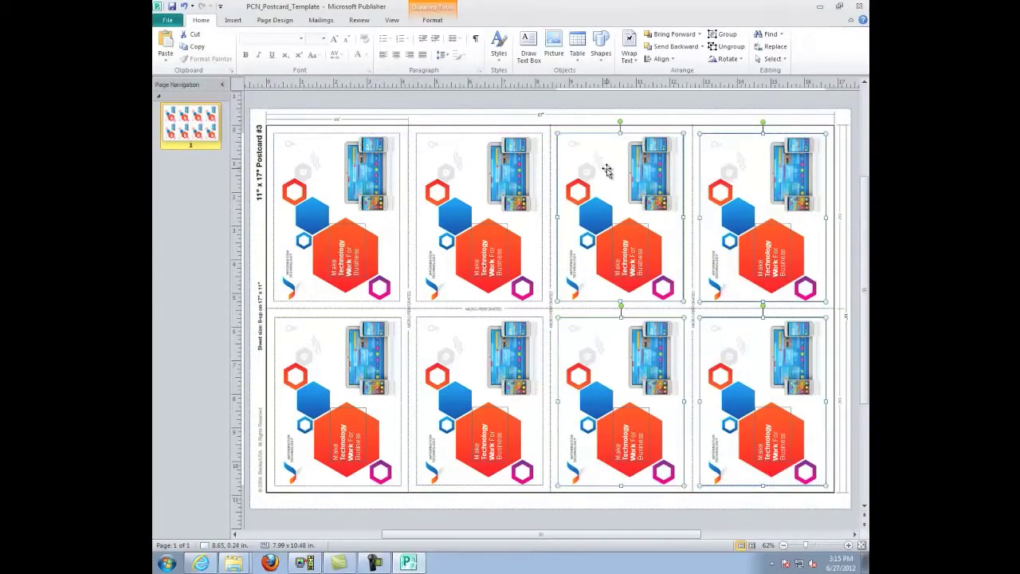
{"action": "left_click", "coordinate": [460, 106]}
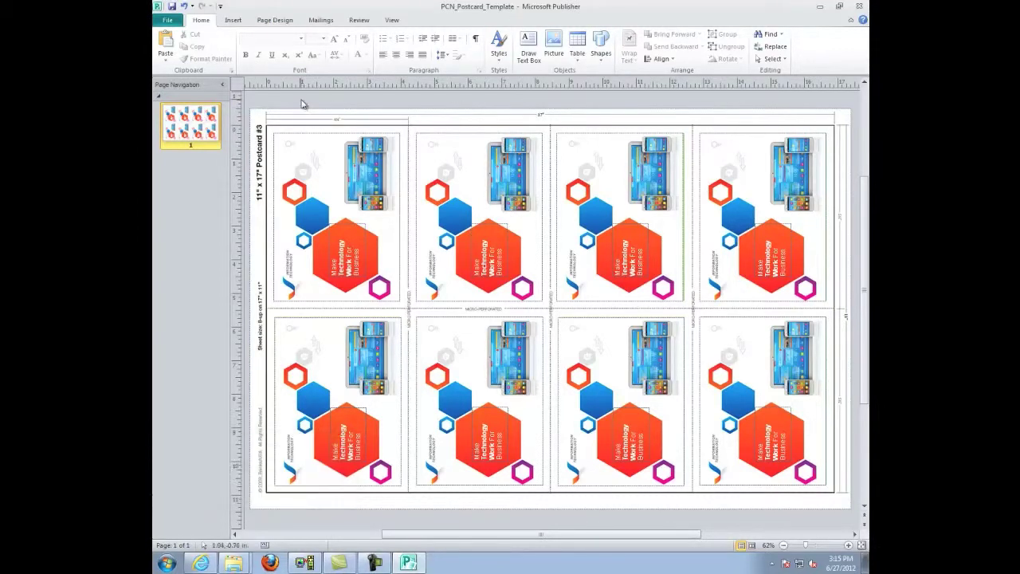
Step: On the master page, delete the die-line template image, then close the master page
{"action": "left_click", "coordinate": [392, 20]}
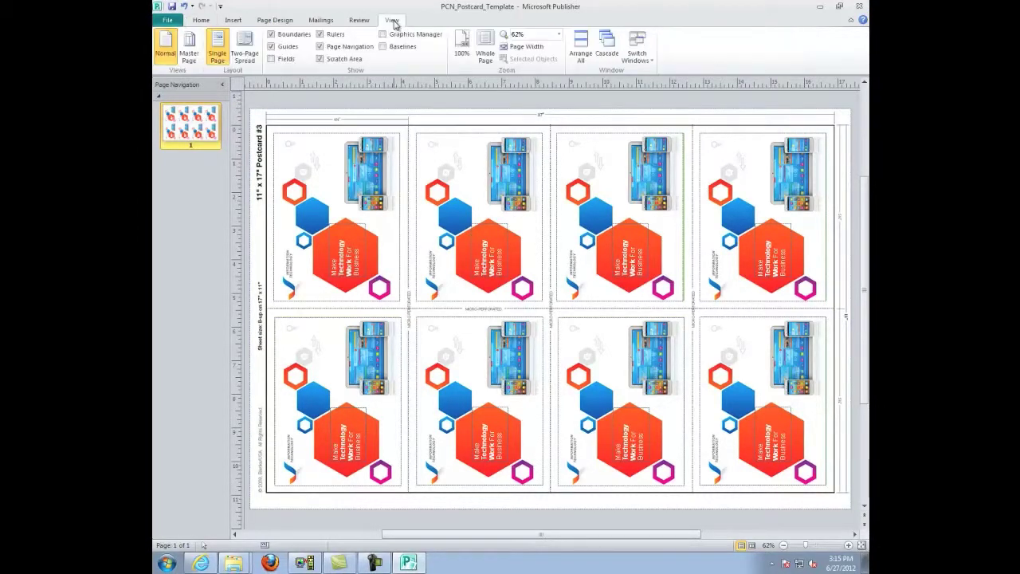
{"action": "left_click", "coordinate": [190, 47]}
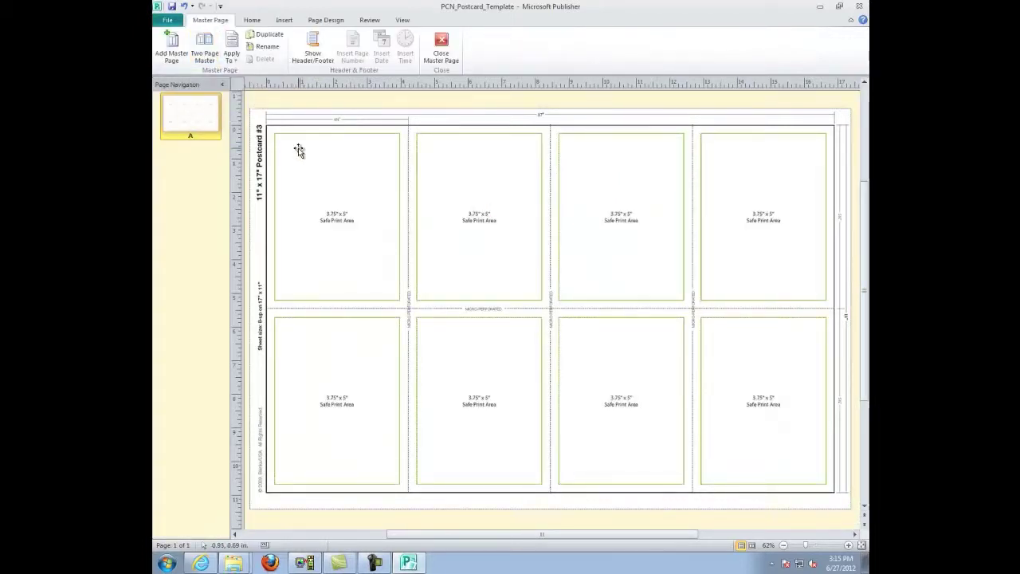
{"action": "left_click", "coordinate": [348, 140]}
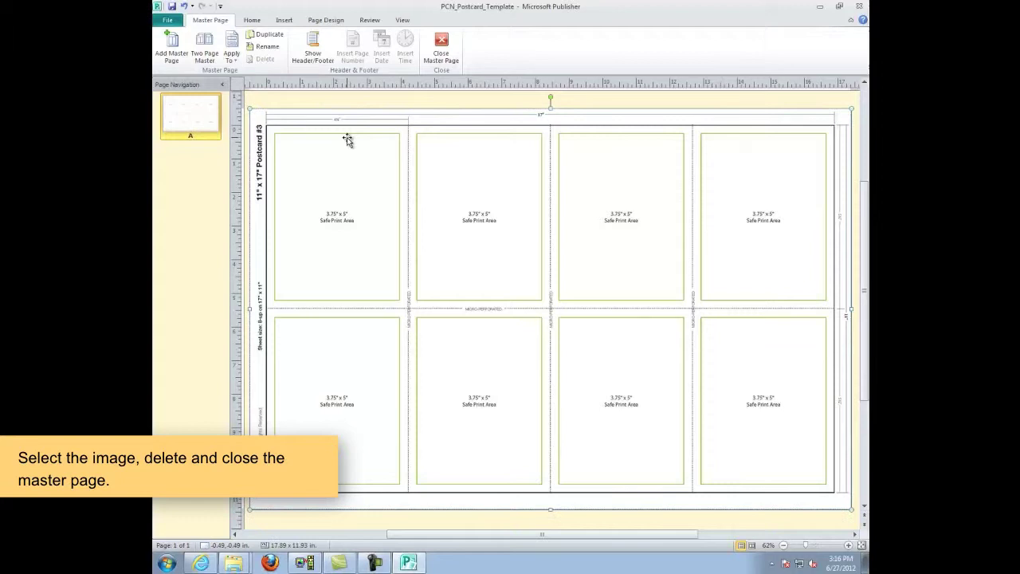
{"action": "key", "text": "Delete"}
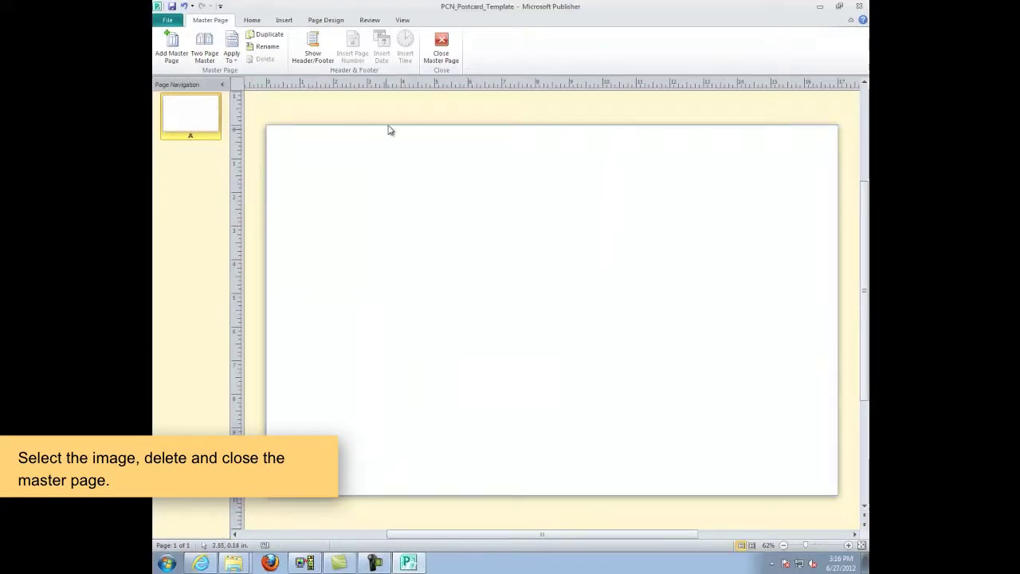
{"action": "left_click", "coordinate": [441, 50]}
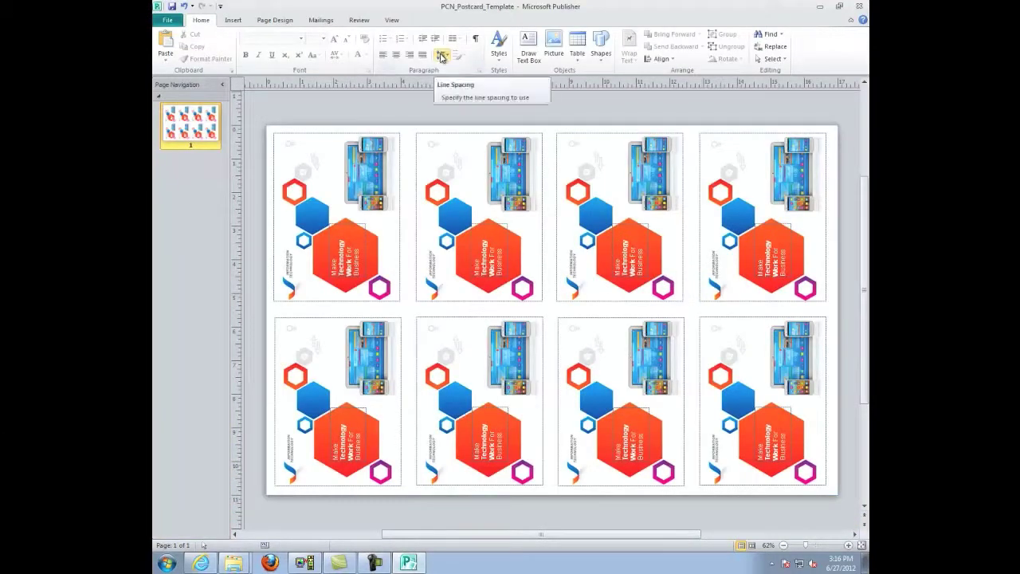
Step: Save As to the Desktop under the name InformationTechnology_Postcard
{"action": "left_click", "coordinate": [167, 21]}
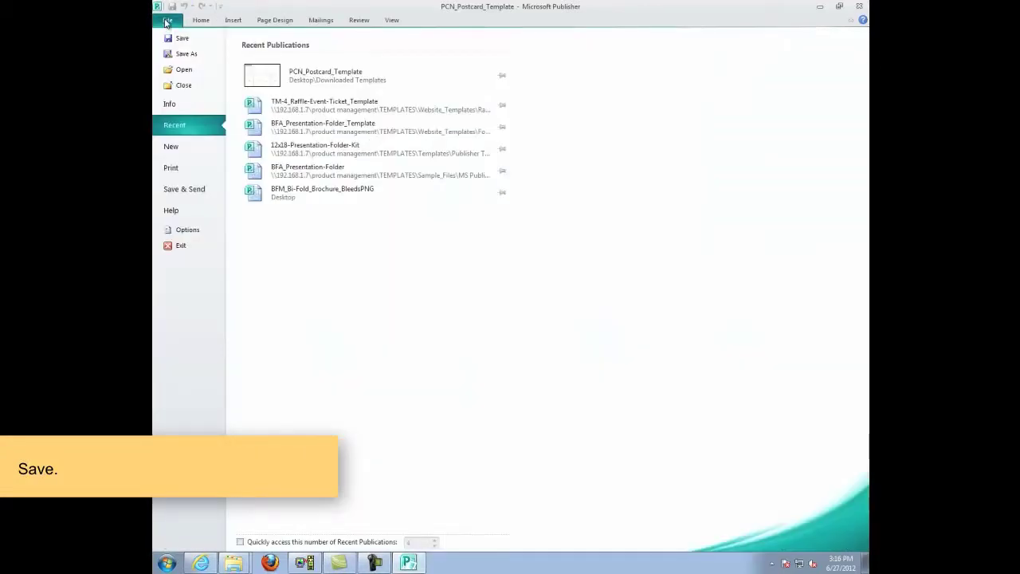
{"action": "left_click", "coordinate": [178, 55]}
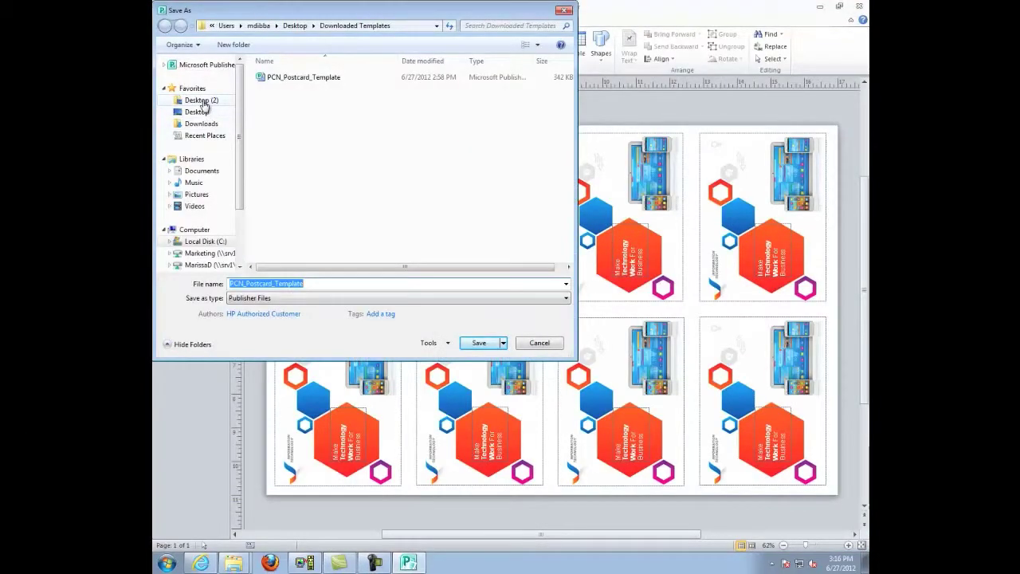
{"action": "left_click", "coordinate": [204, 101]}
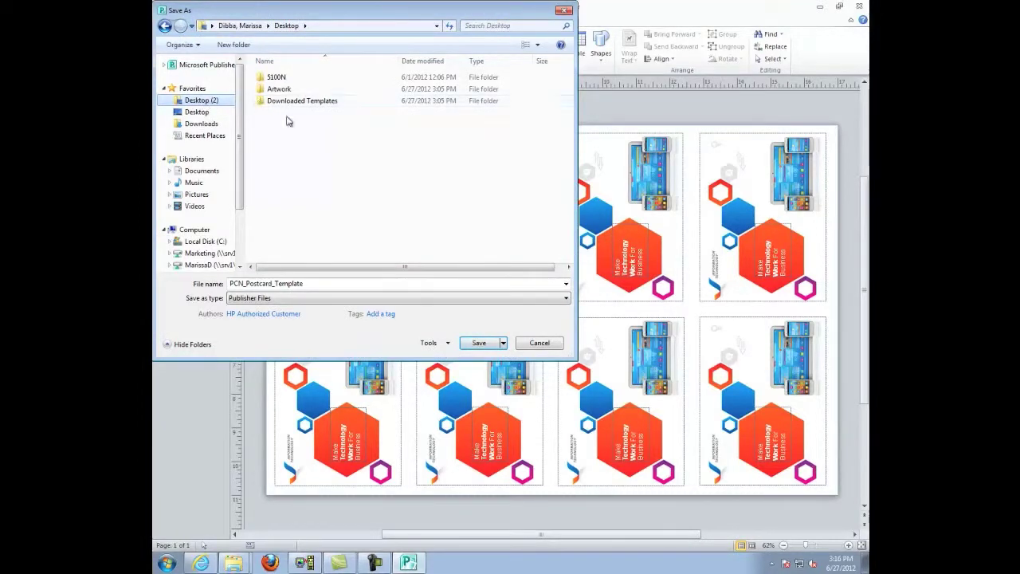
{"action": "left_click_drag", "start_coordinate": [309, 284], "coordinate": [217, 287]}
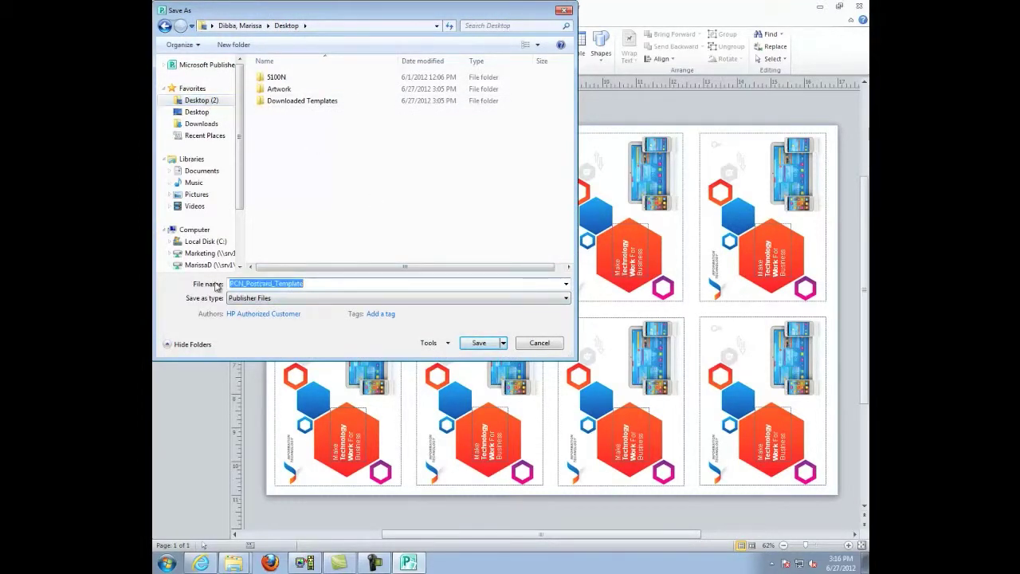
{"action": "type", "text": "Inf"}
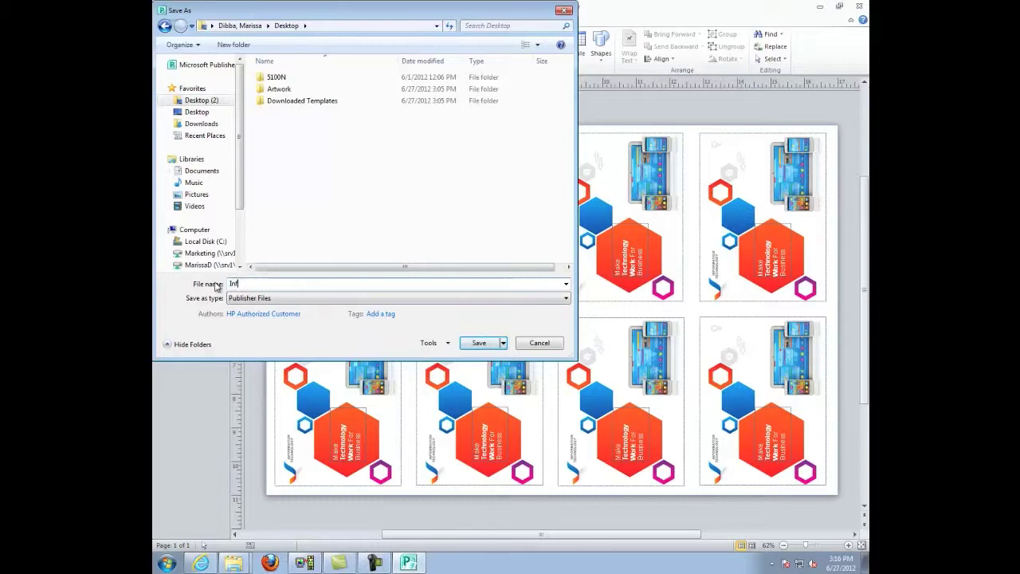
{"action": "type", "text": "ormation"}
{"action": "type", "text": "Technology"}
{"action": "type", "text": "_Postcard"}
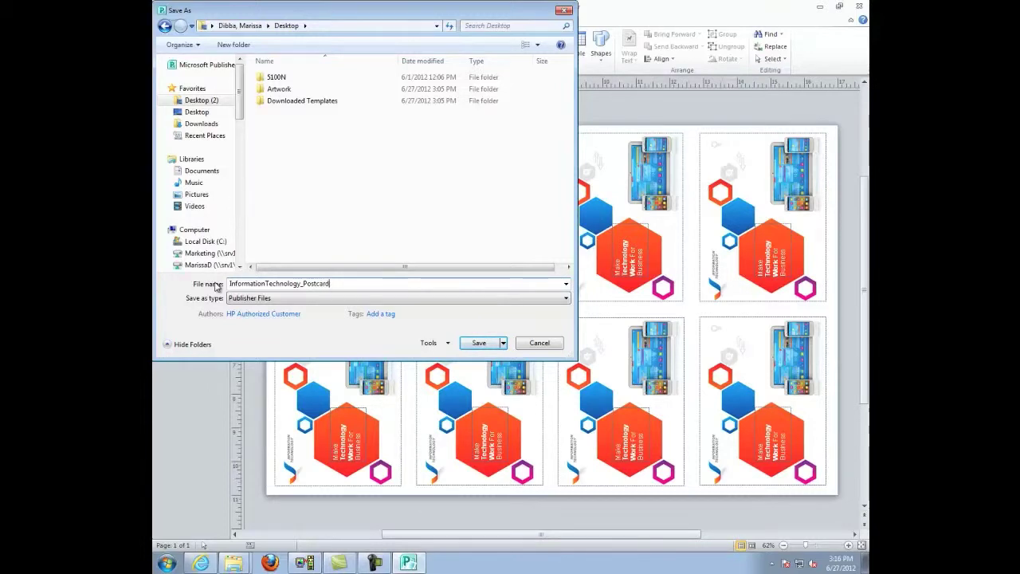
{"action": "left_click", "coordinate": [486, 345]}
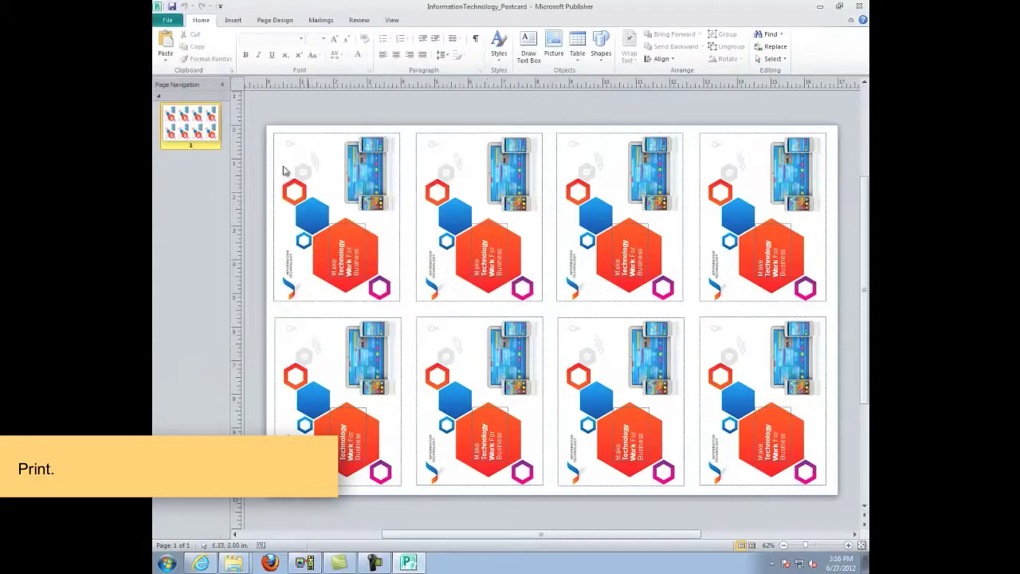
Step: In print settings, choose the Ikon 650 printer and Tabloid 11 x 17 paper, then adjust the Tiled option
{"action": "left_click", "coordinate": [163, 21]}
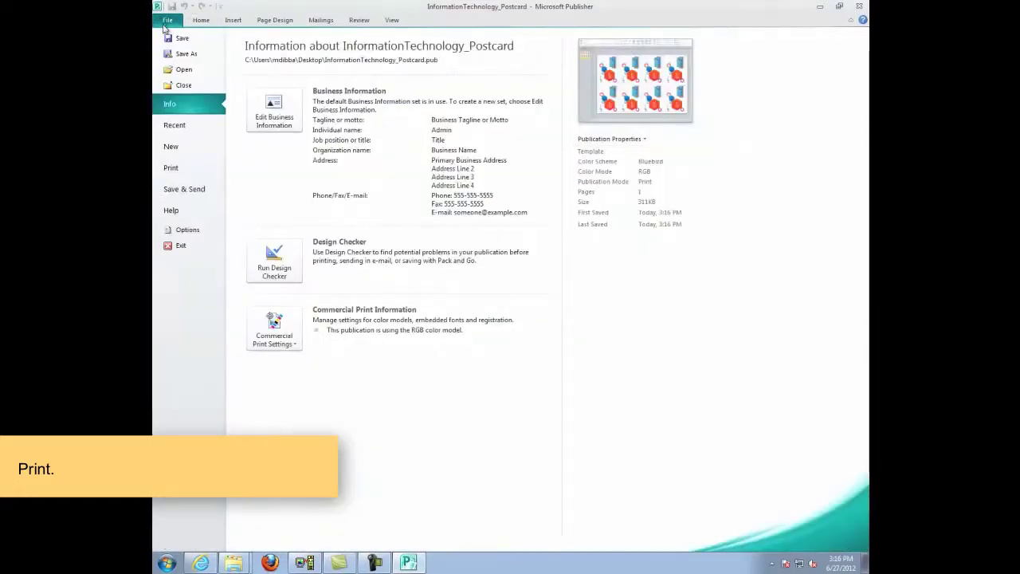
{"action": "left_click", "coordinate": [180, 176]}
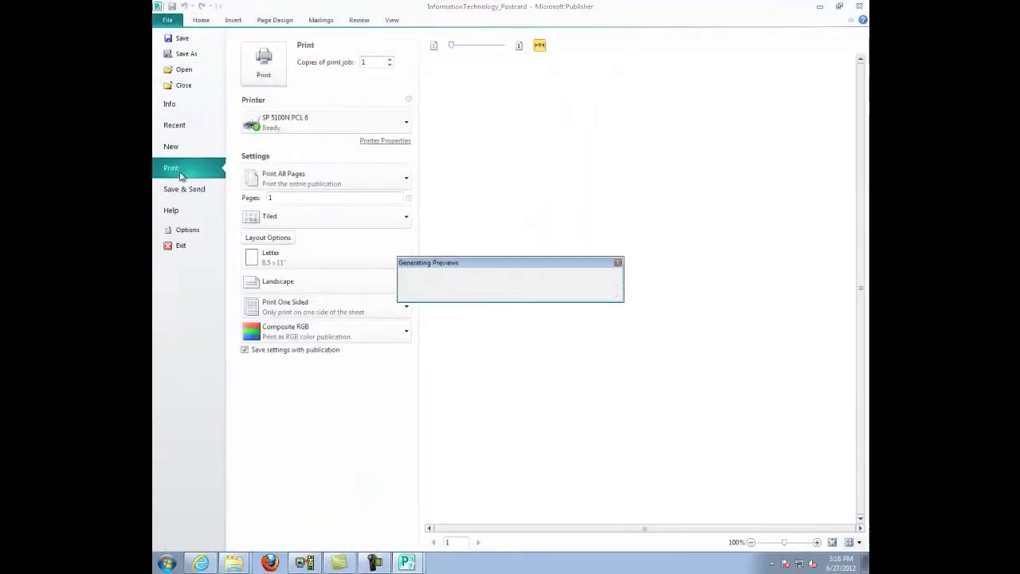
{"action": "left_click", "coordinate": [406, 125]}
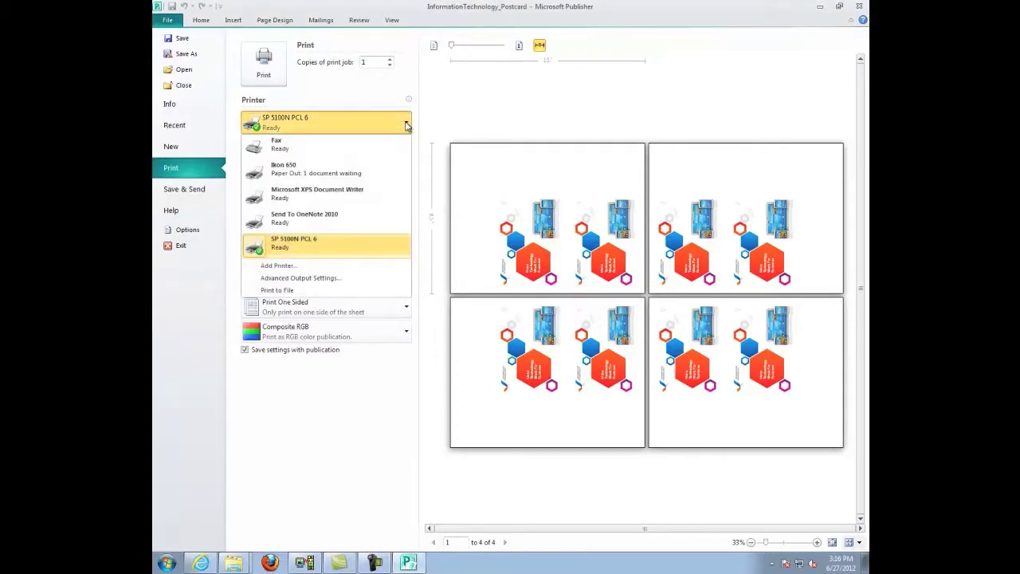
{"action": "left_click", "coordinate": [297, 170]}
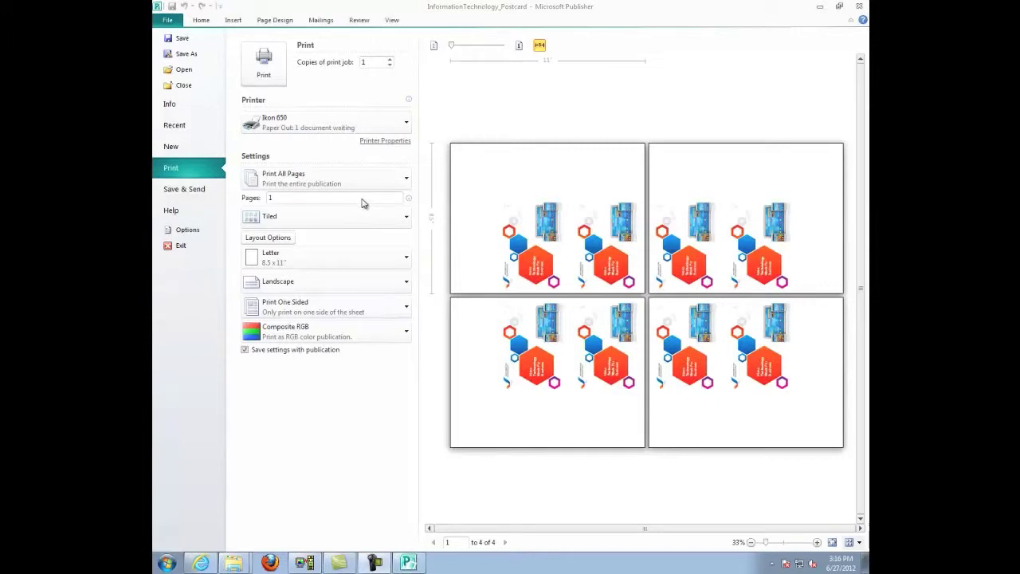
{"action": "left_click", "coordinate": [407, 261]}
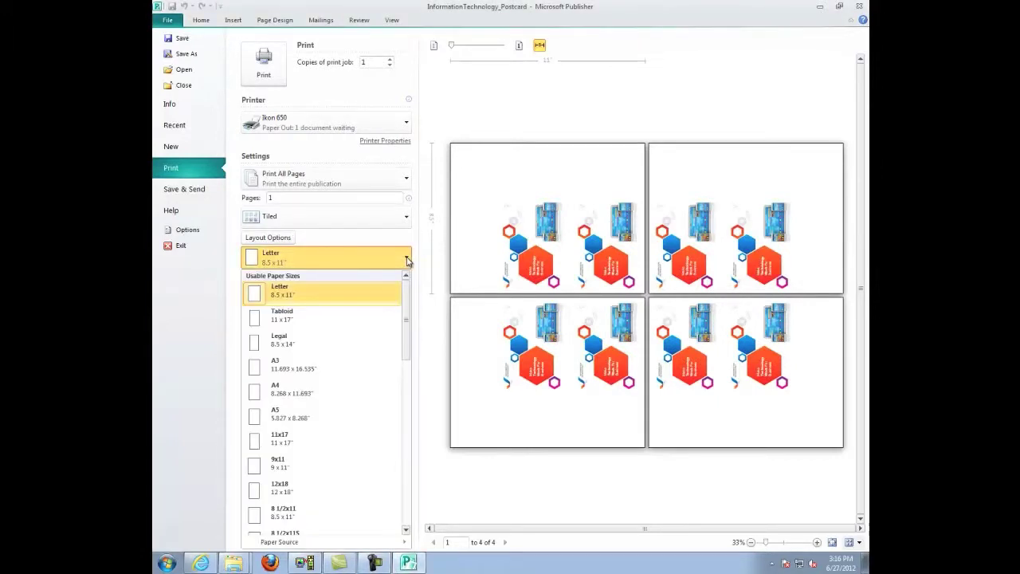
{"action": "left_click", "coordinate": [299, 319]}
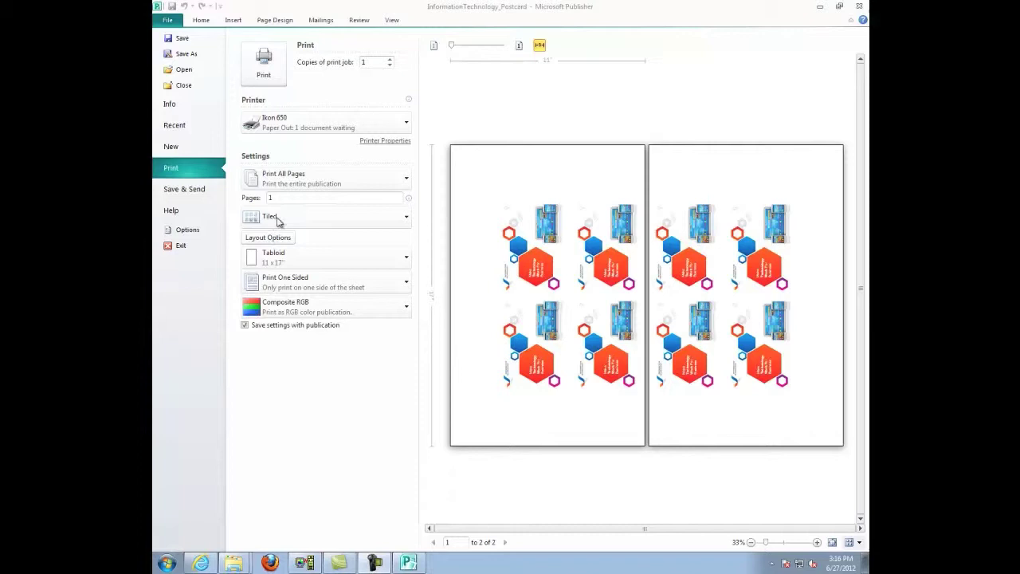
{"action": "left_click", "coordinate": [407, 222]}
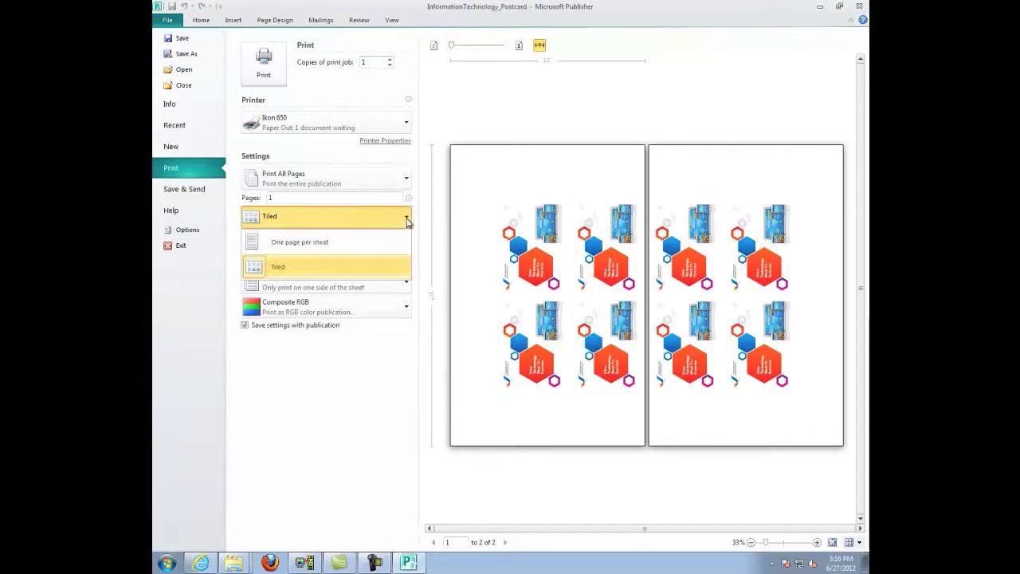